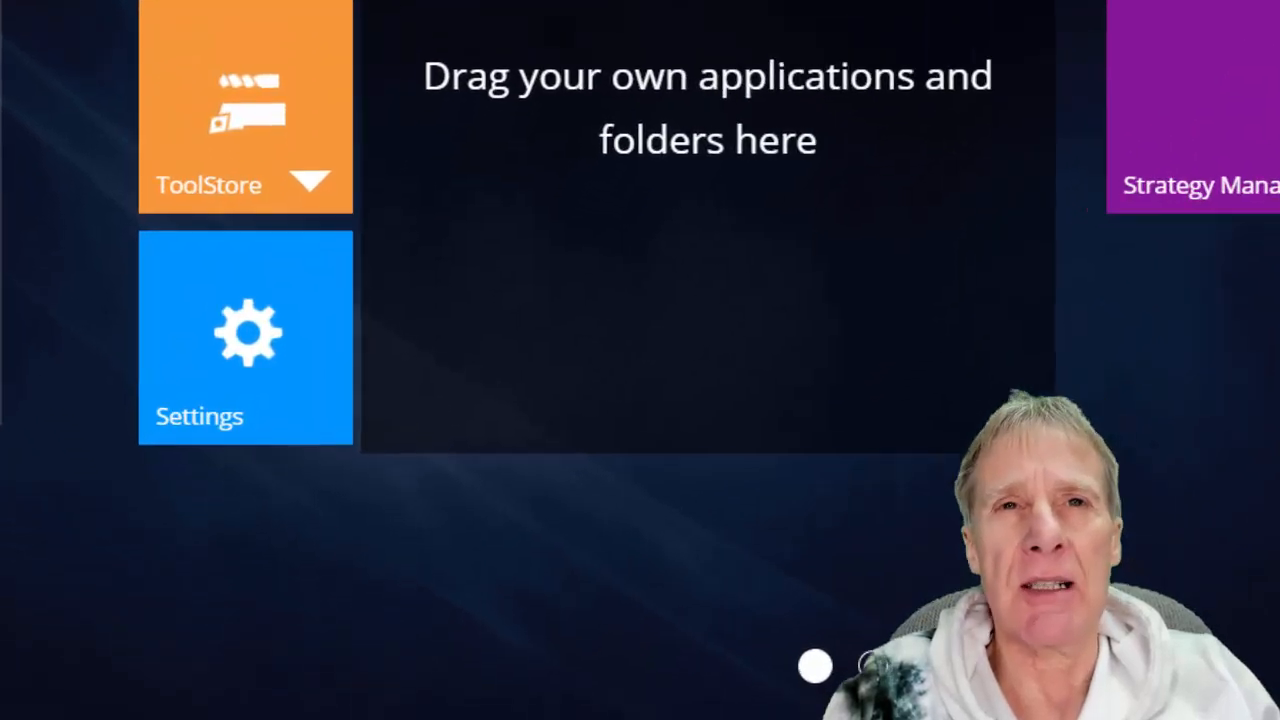
# - Open ToolStore Administrator and select the Sample_ToolStore_20241 database to administer
pyautogui.click(205, 85)
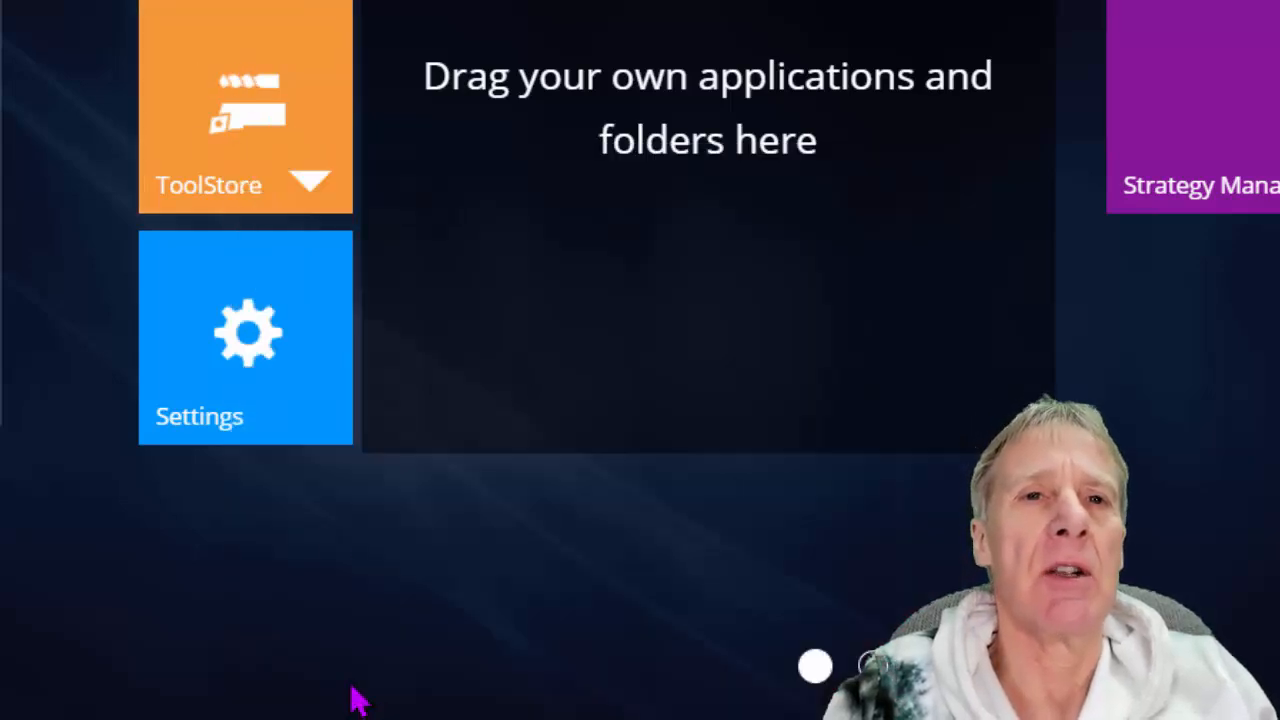
pyautogui.moveTo(262, 130)
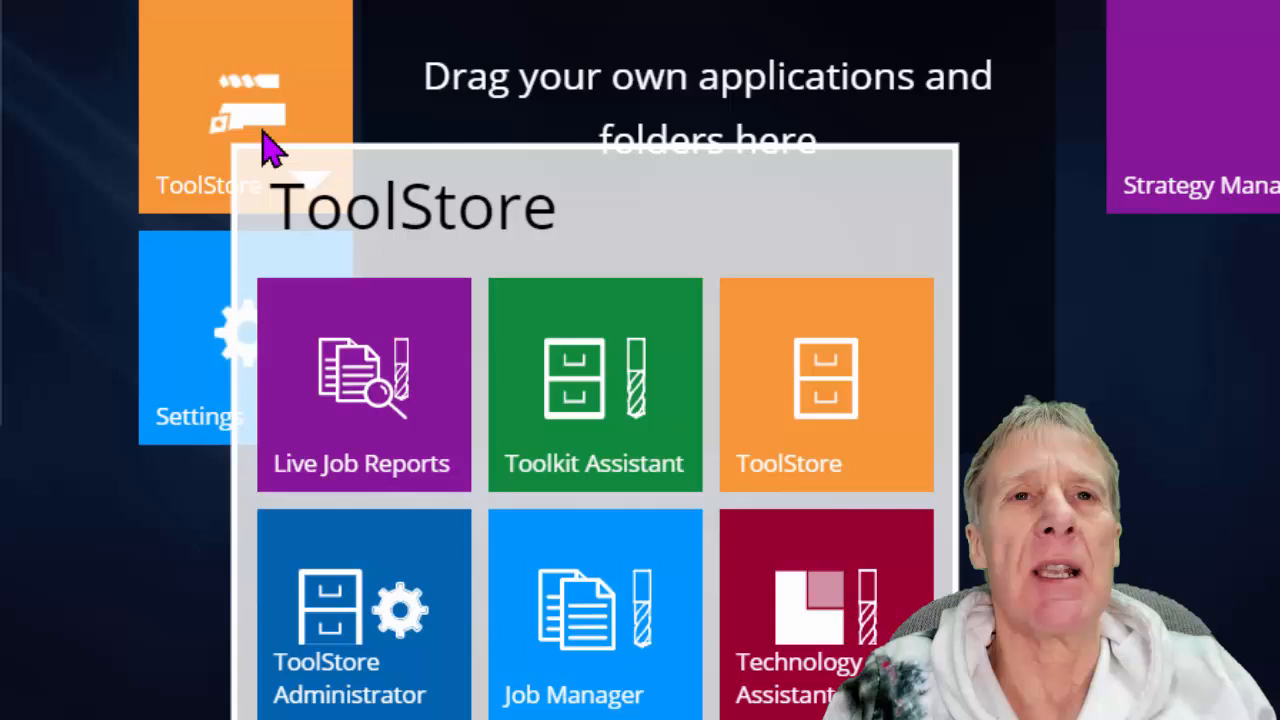
pyautogui.click(360, 578)
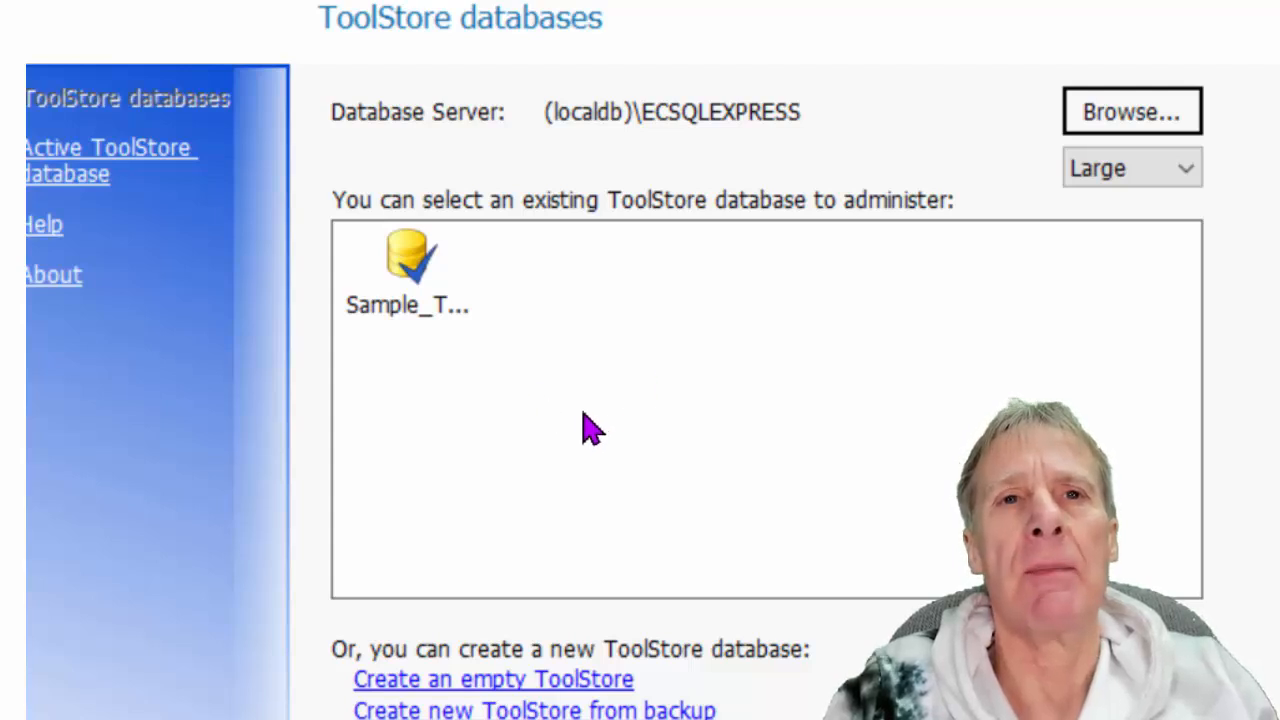
pyautogui.doubleClick(404, 285)
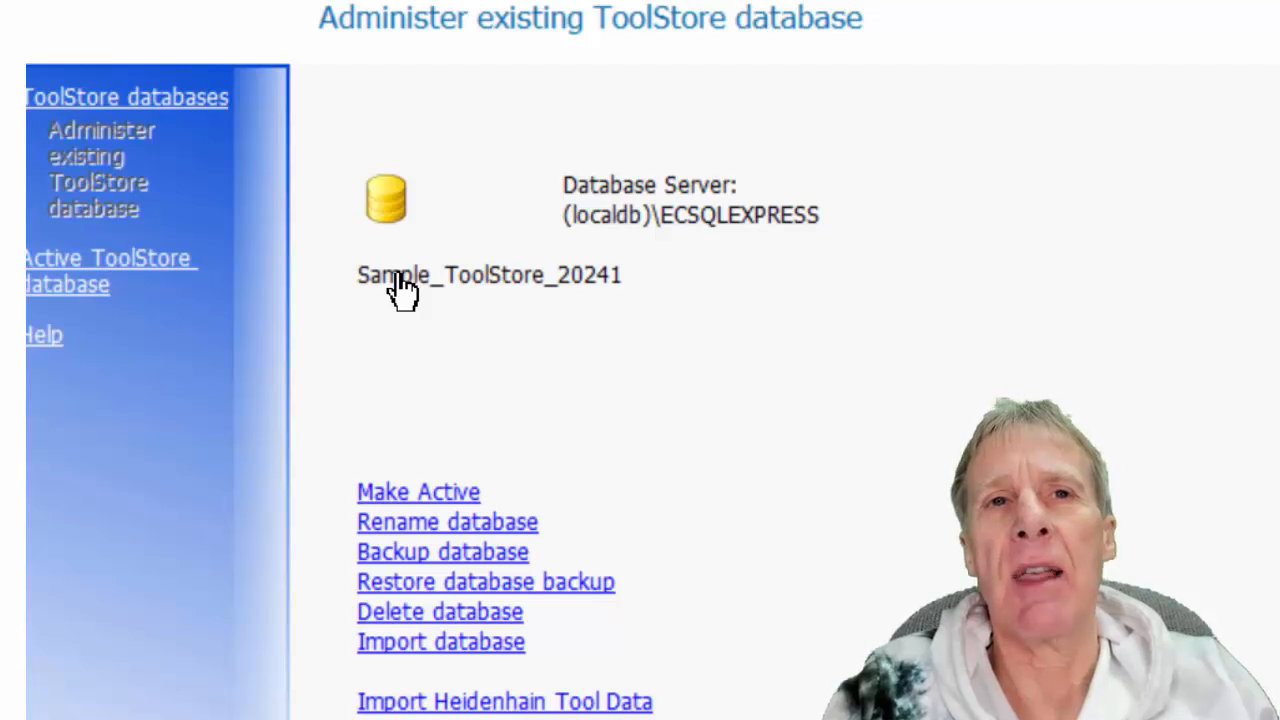
# - Back up the Sample_ToolStore_20241 database to the desktop as Test.tdb
pyautogui.click(405, 558)
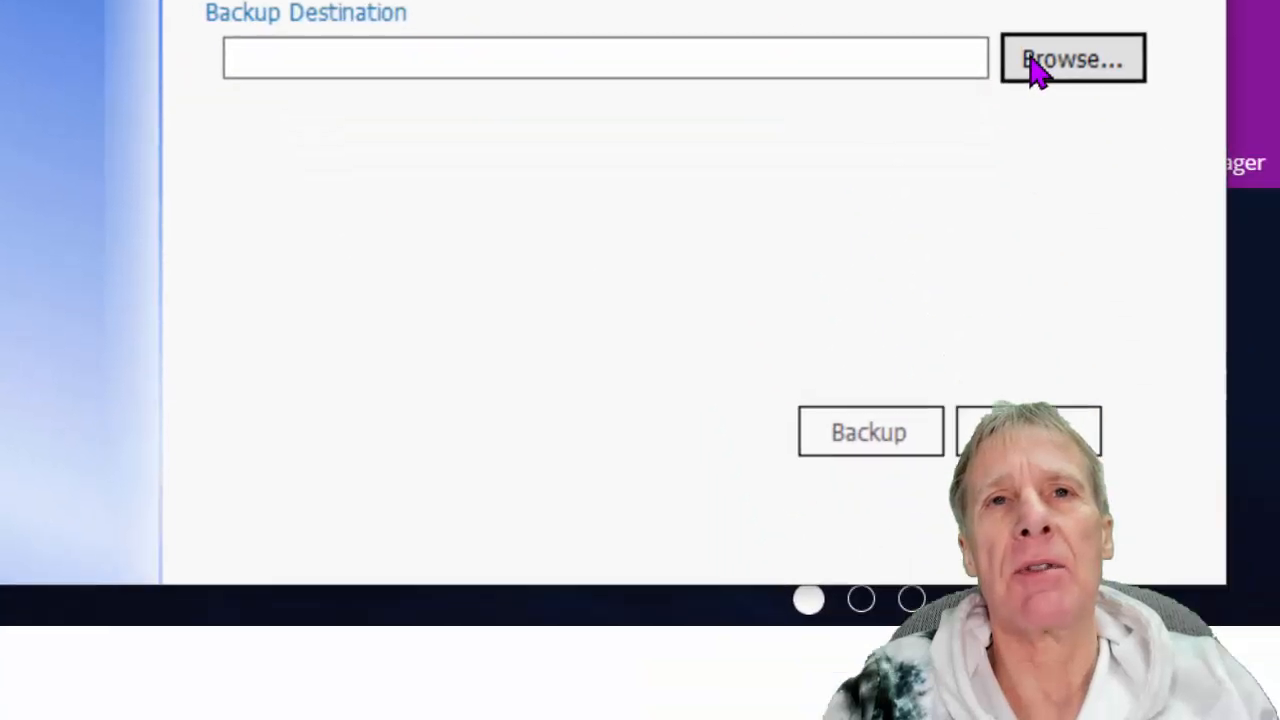
pyautogui.click(1120, 395)
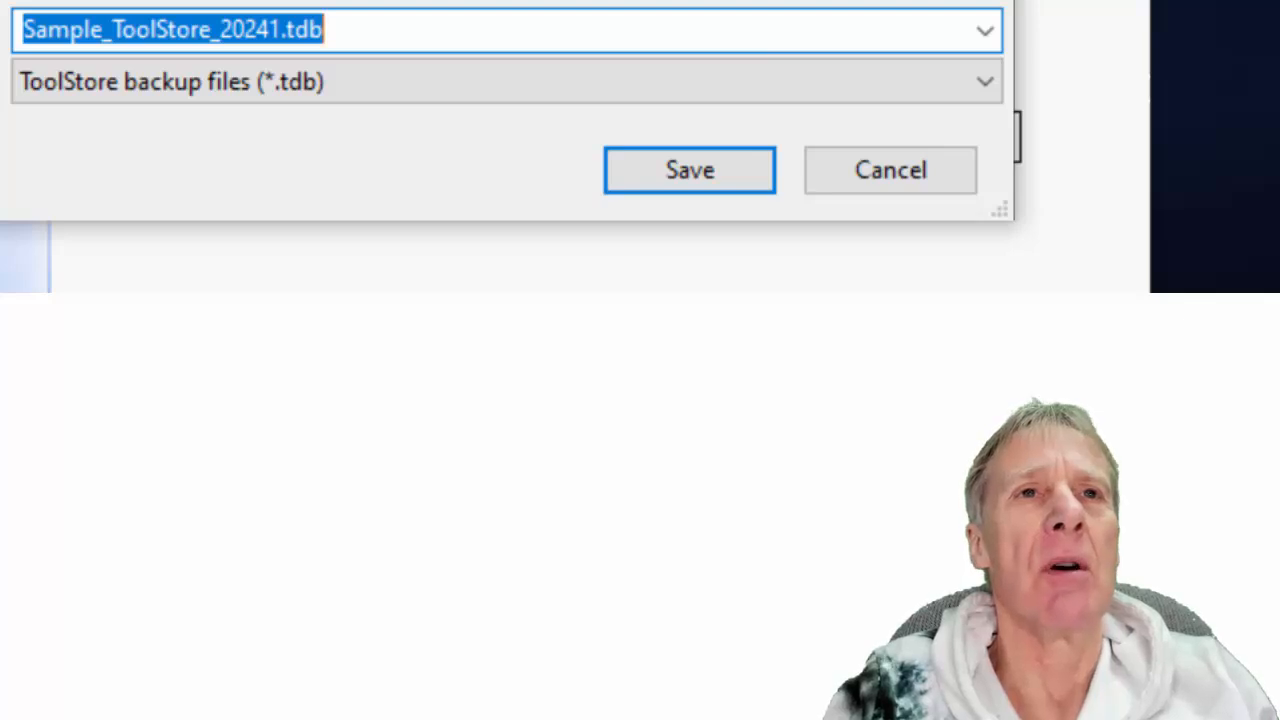
pyautogui.click(610, 2)
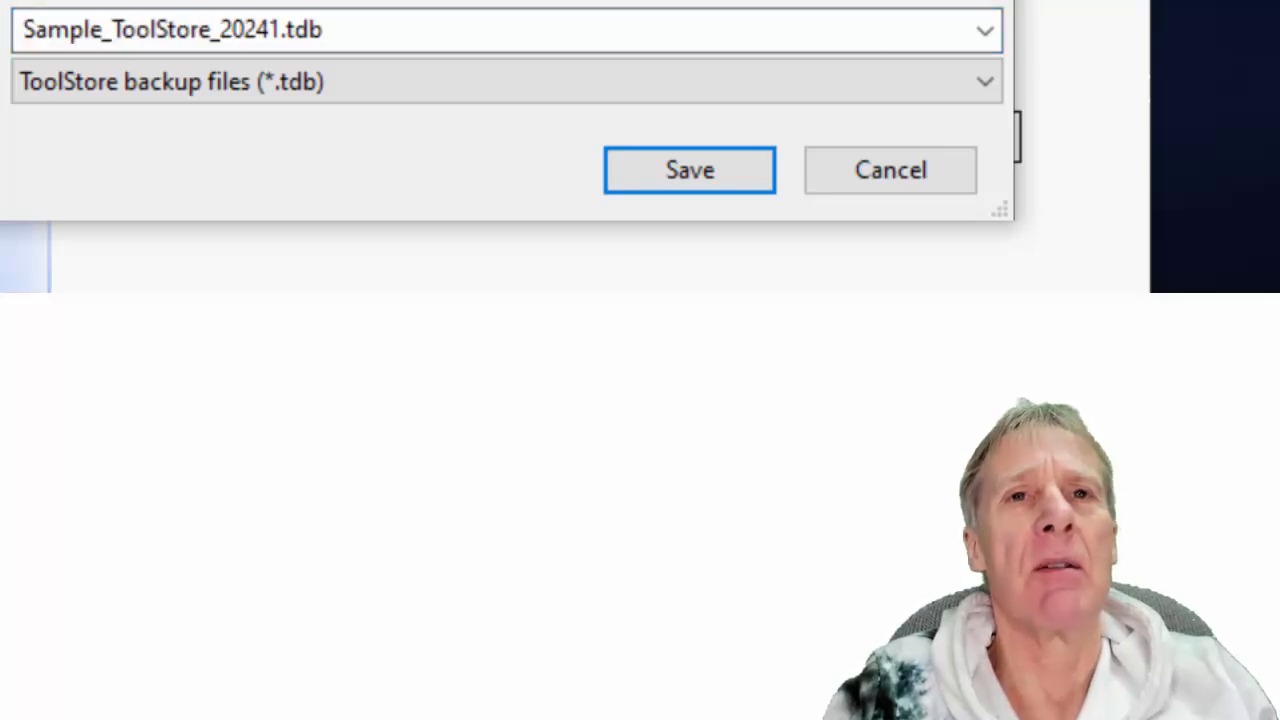
pyautogui.click(427, 36)
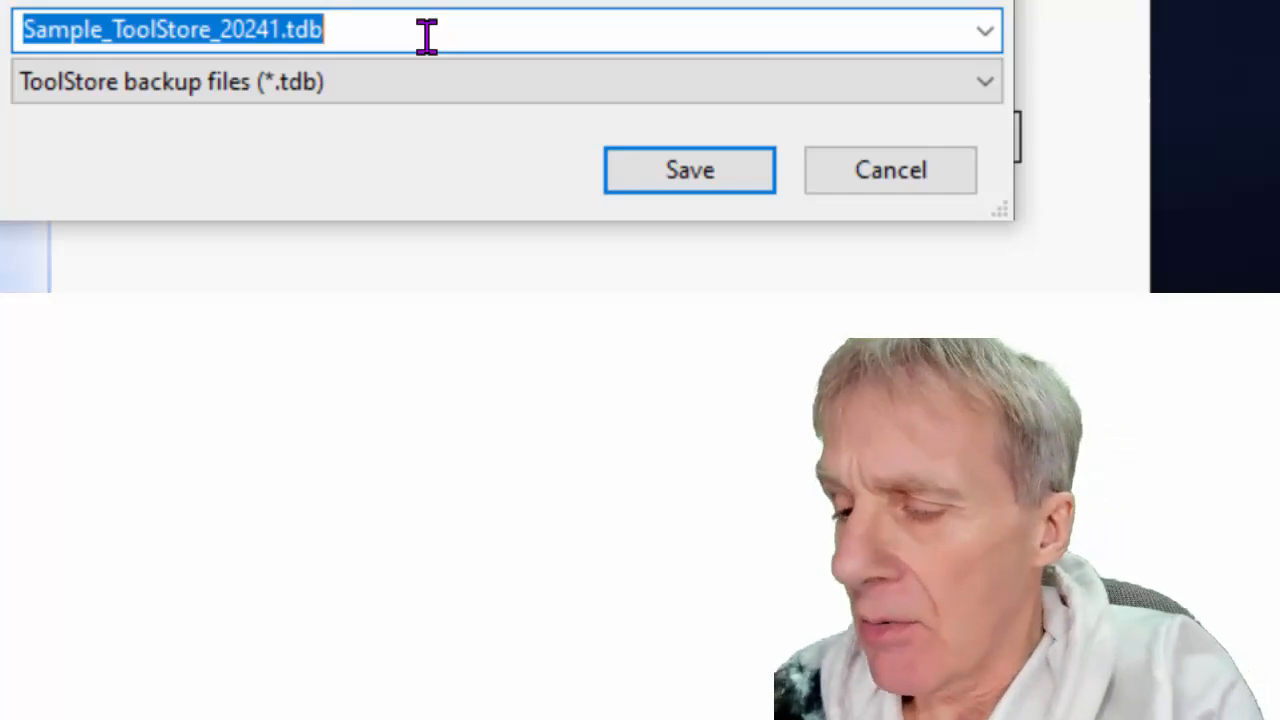
pyautogui.write('Test')
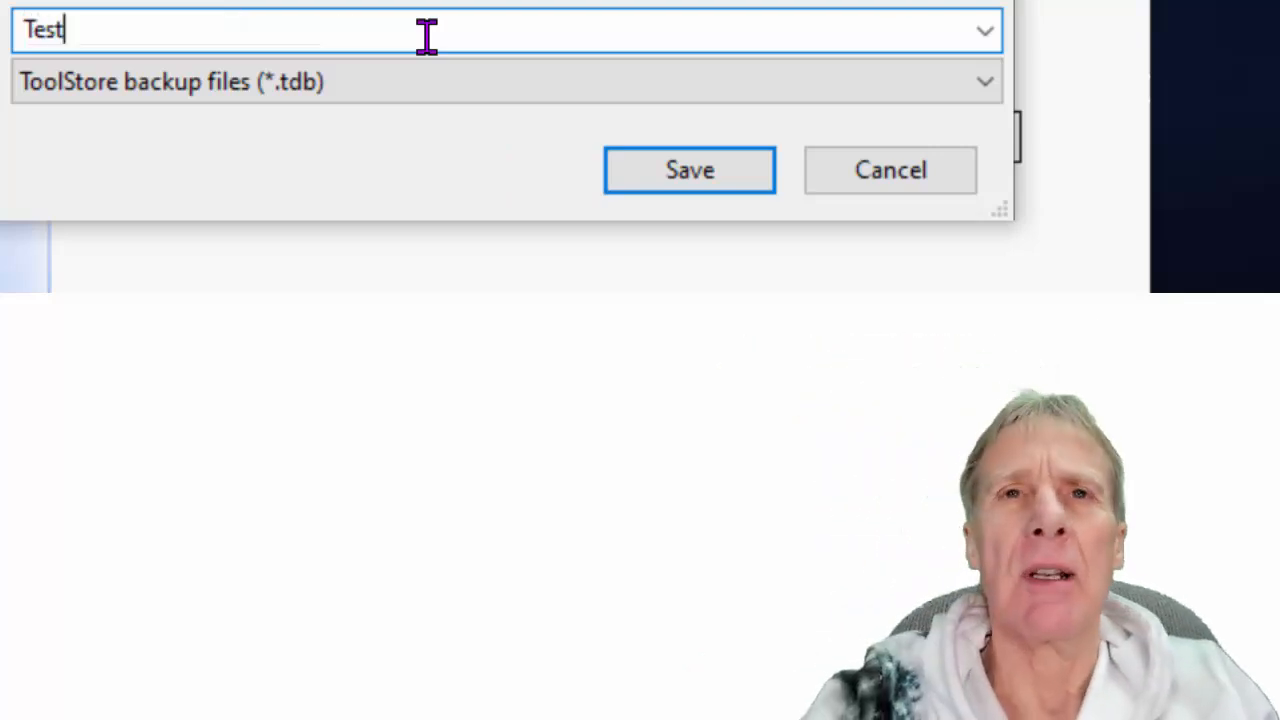
pyautogui.click(686, 177)
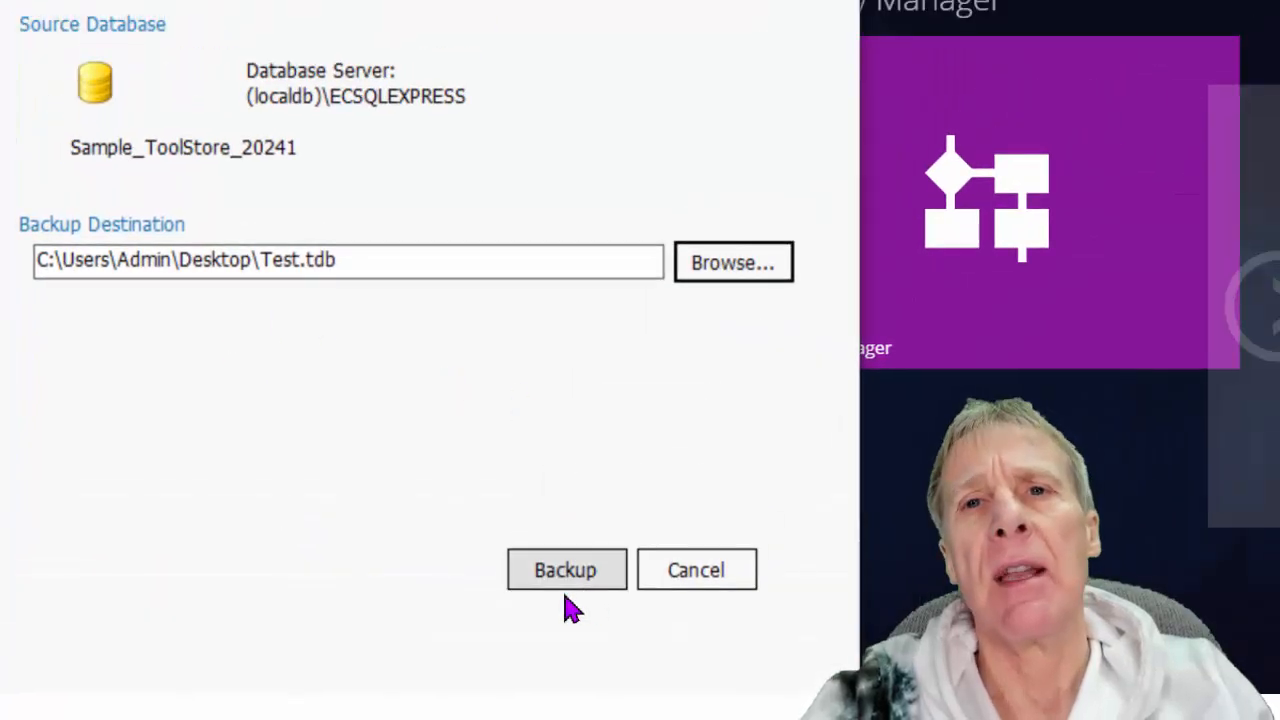
pyautogui.click(565, 572)
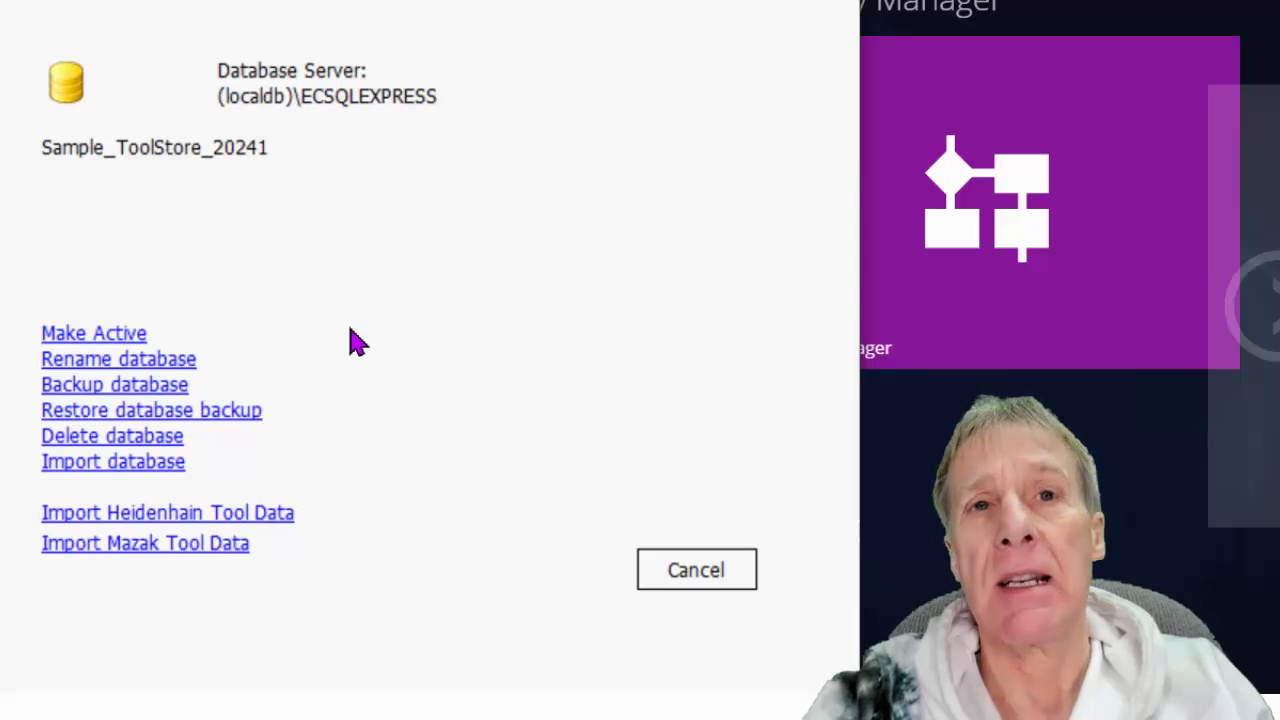
# - Return to the ToolStore database list and start a new ToolStore from backup, using Test.tdb as the source
pyautogui.click(97, 465)
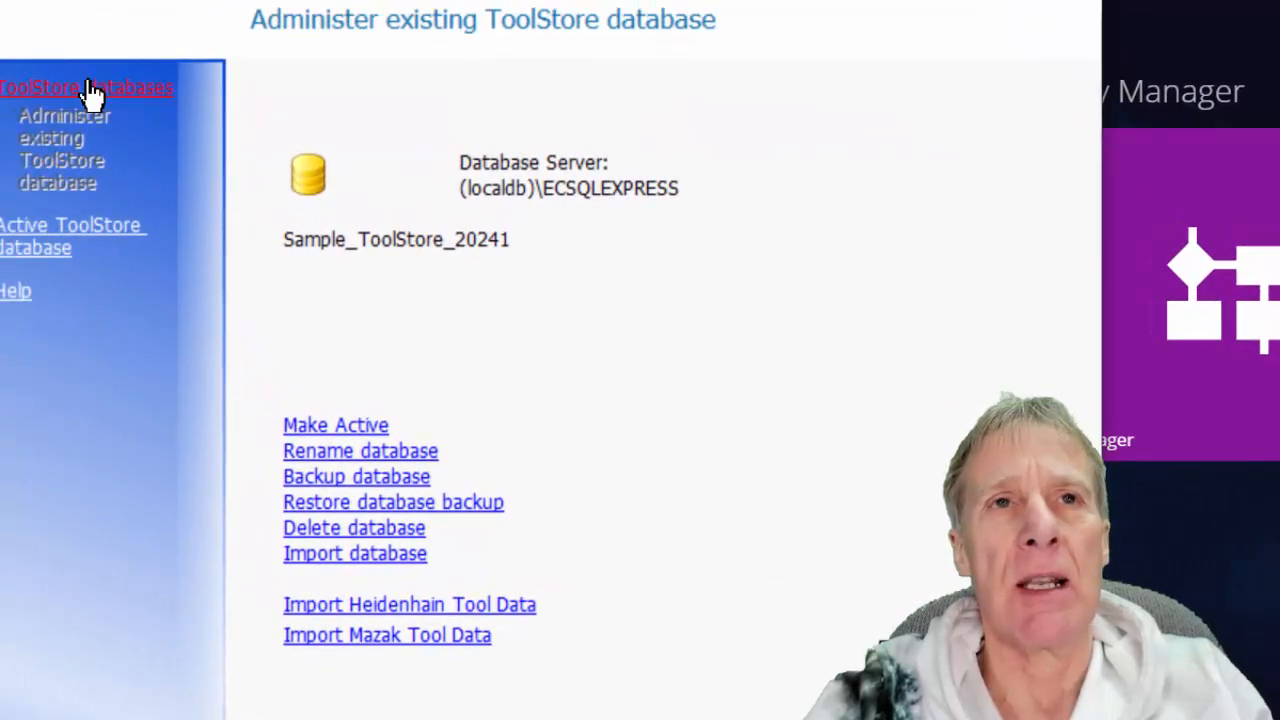
pyautogui.click(90, 90)
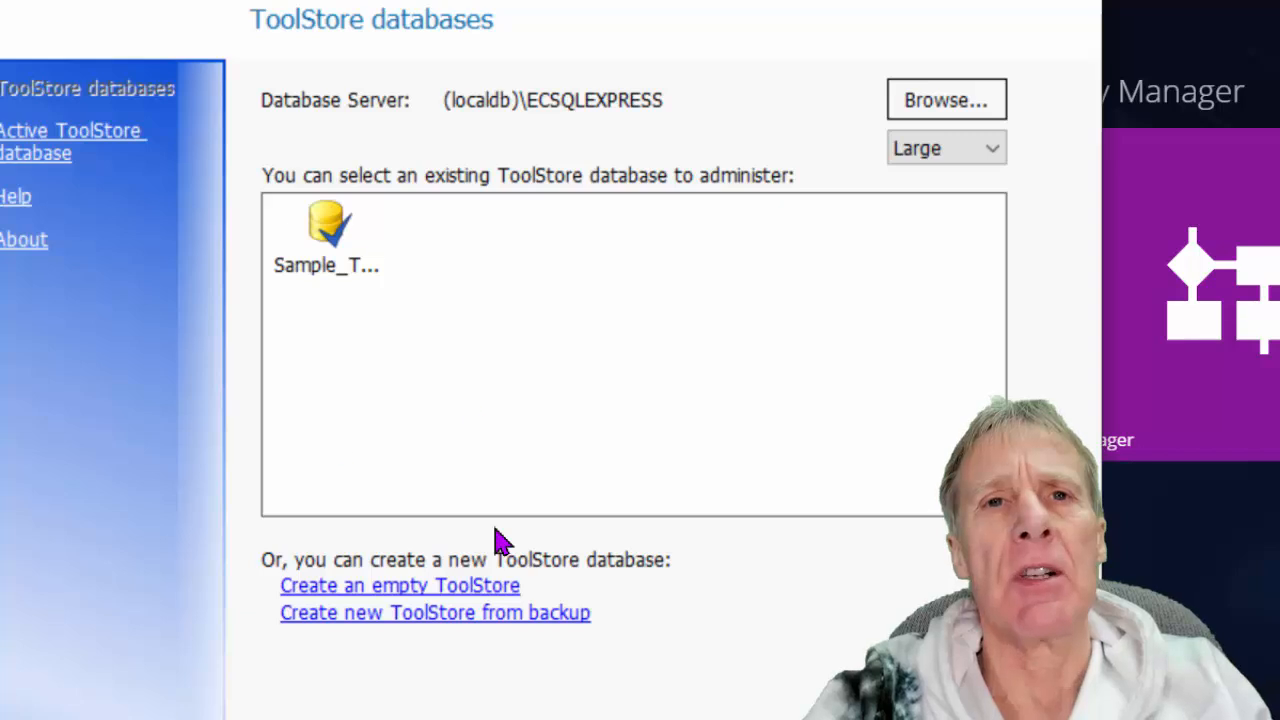
pyautogui.click(453, 614)
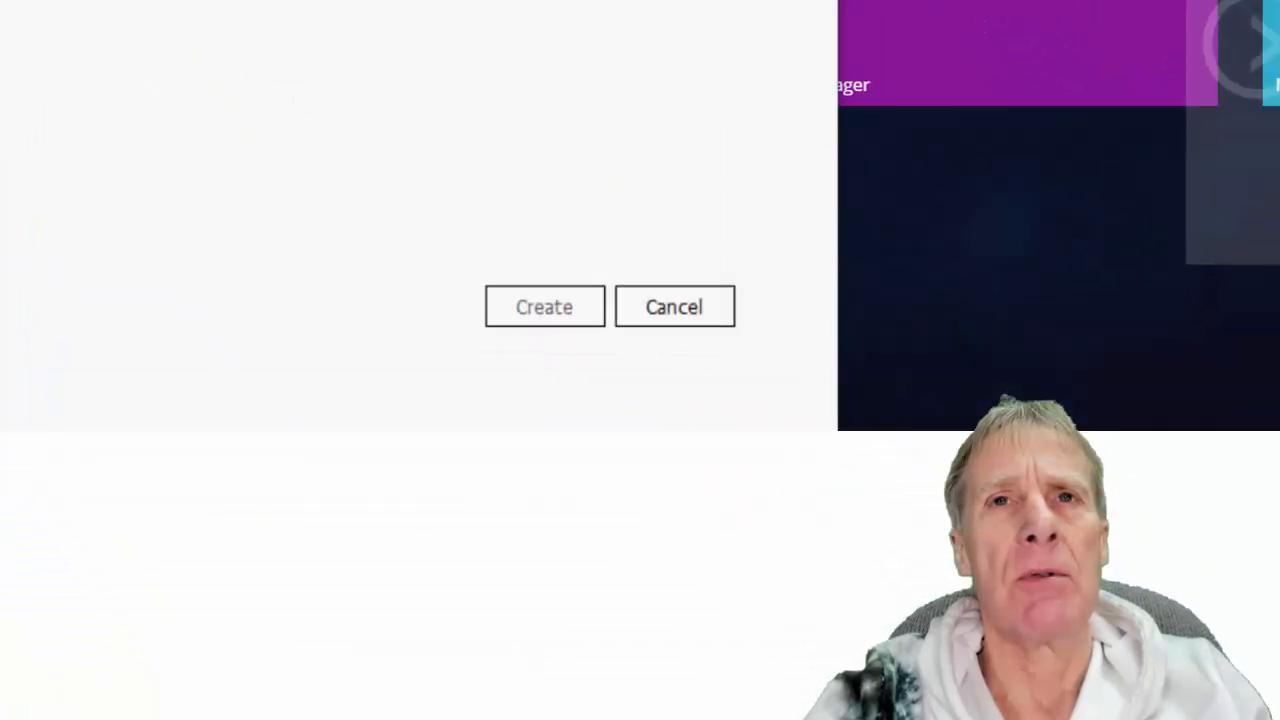
pyautogui.click(1025, 151)
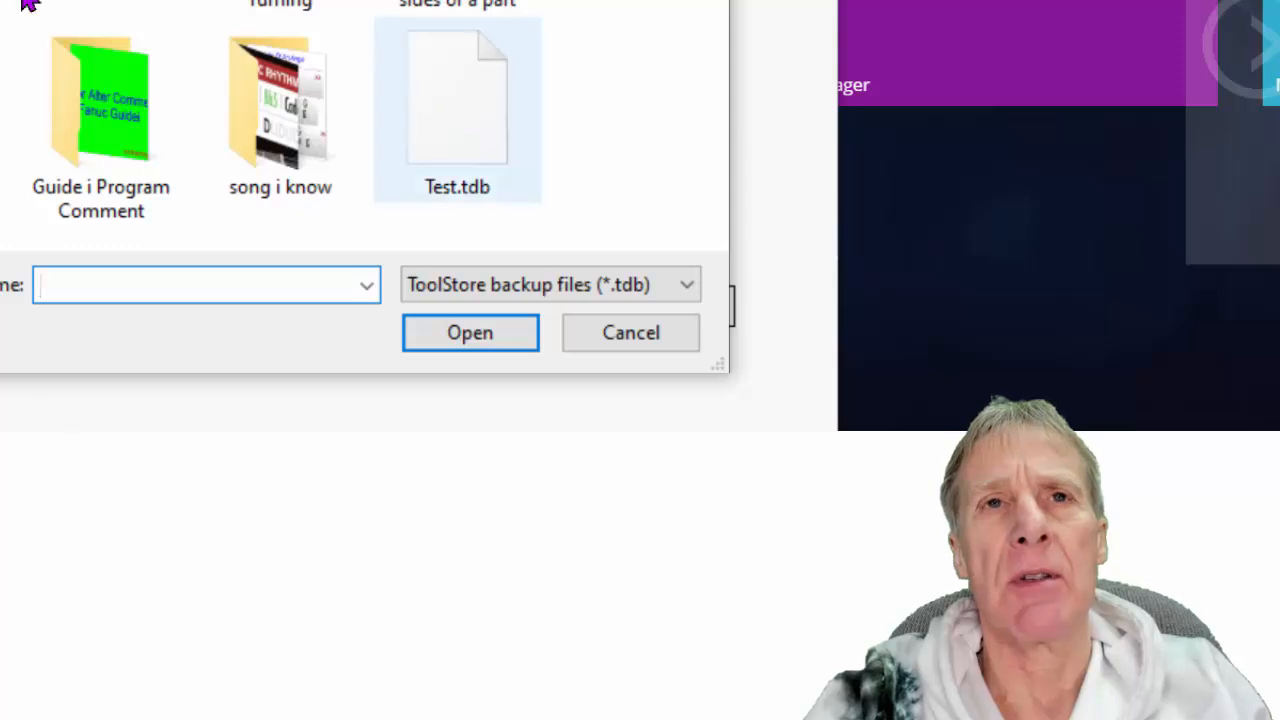
pyautogui.click(438, 101)
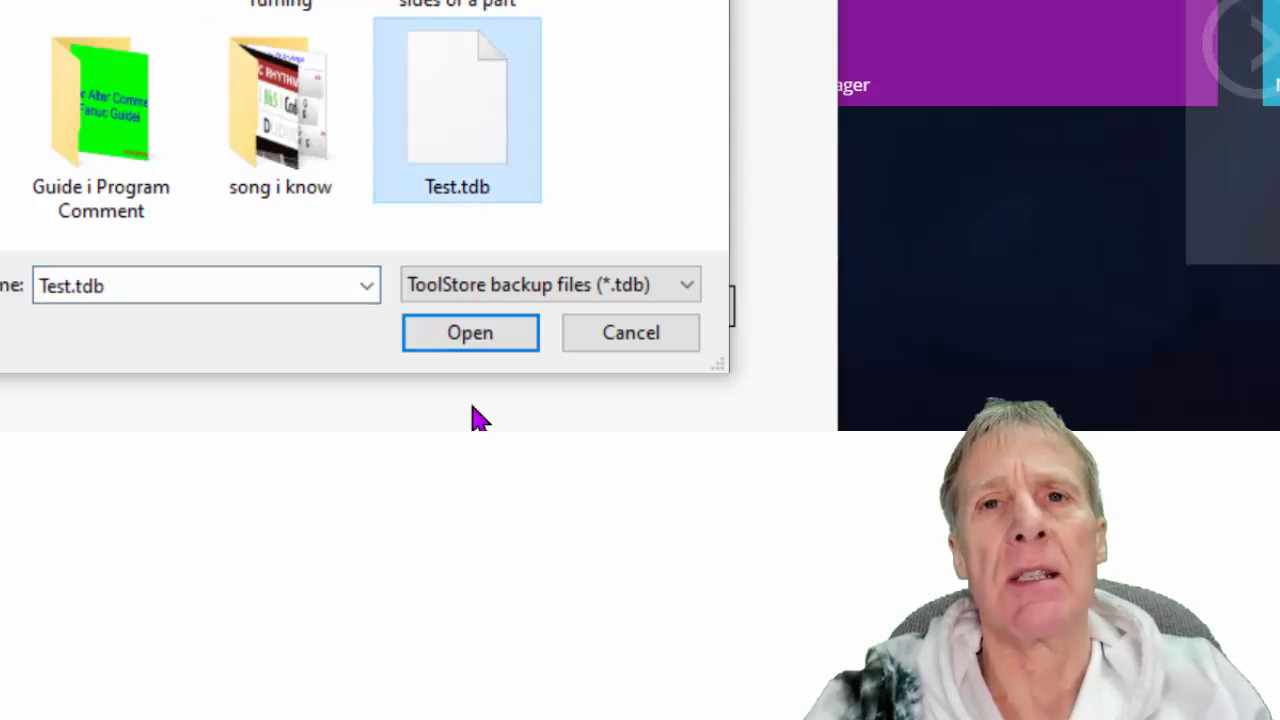
pyautogui.click(467, 335)
pyautogui.click(474, 440)
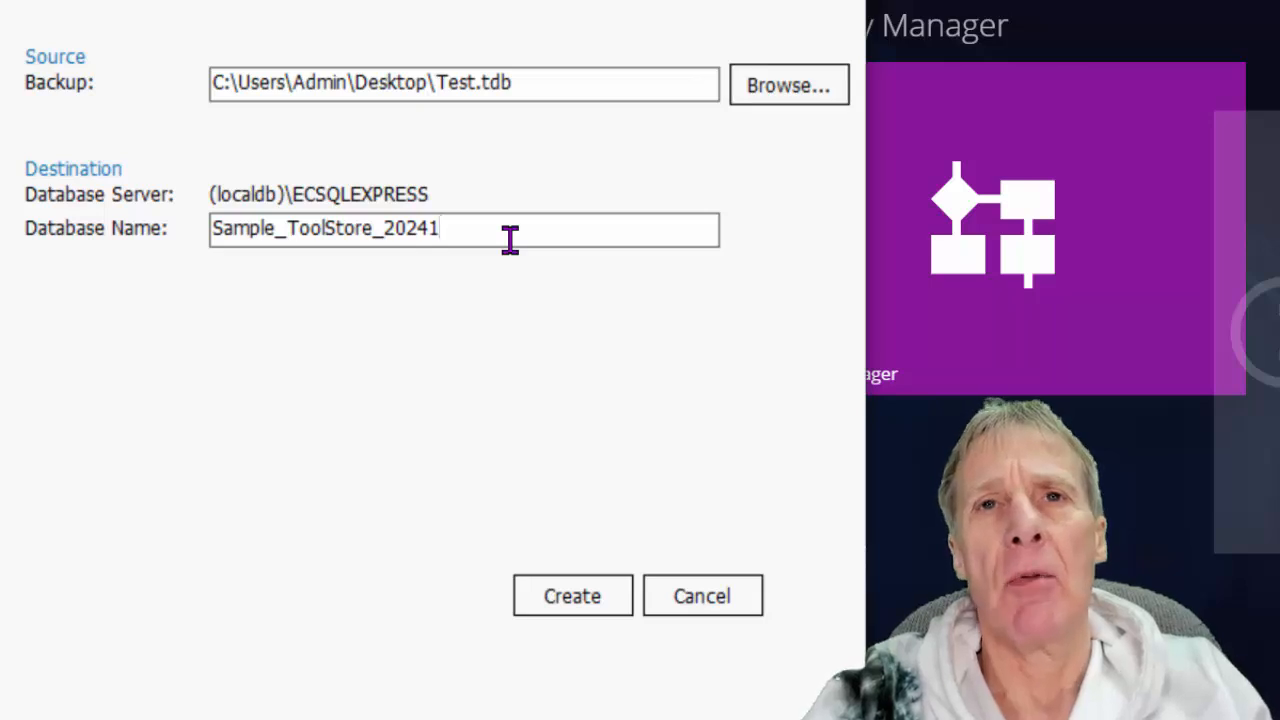
# - Name the new database Test and create it from the chosen backup
pyautogui.moveTo(508, 238); pyautogui.dragTo(204, 262)
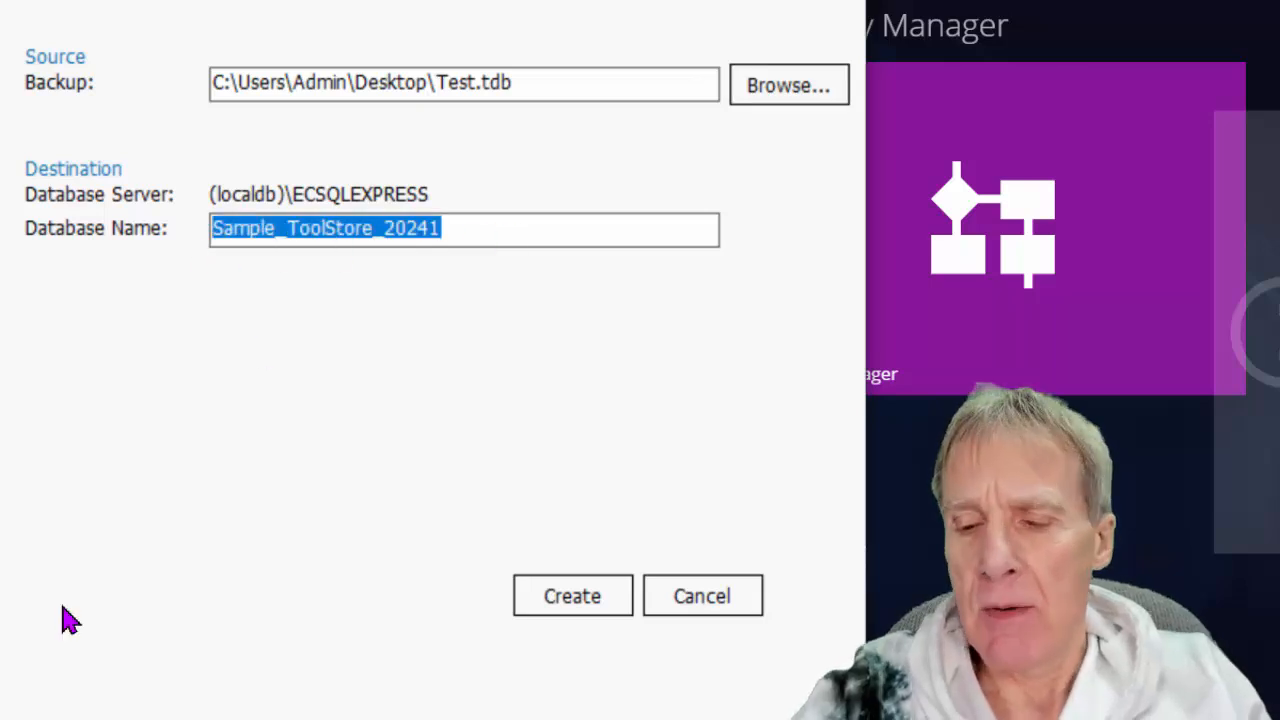
pyautogui.write('Te')
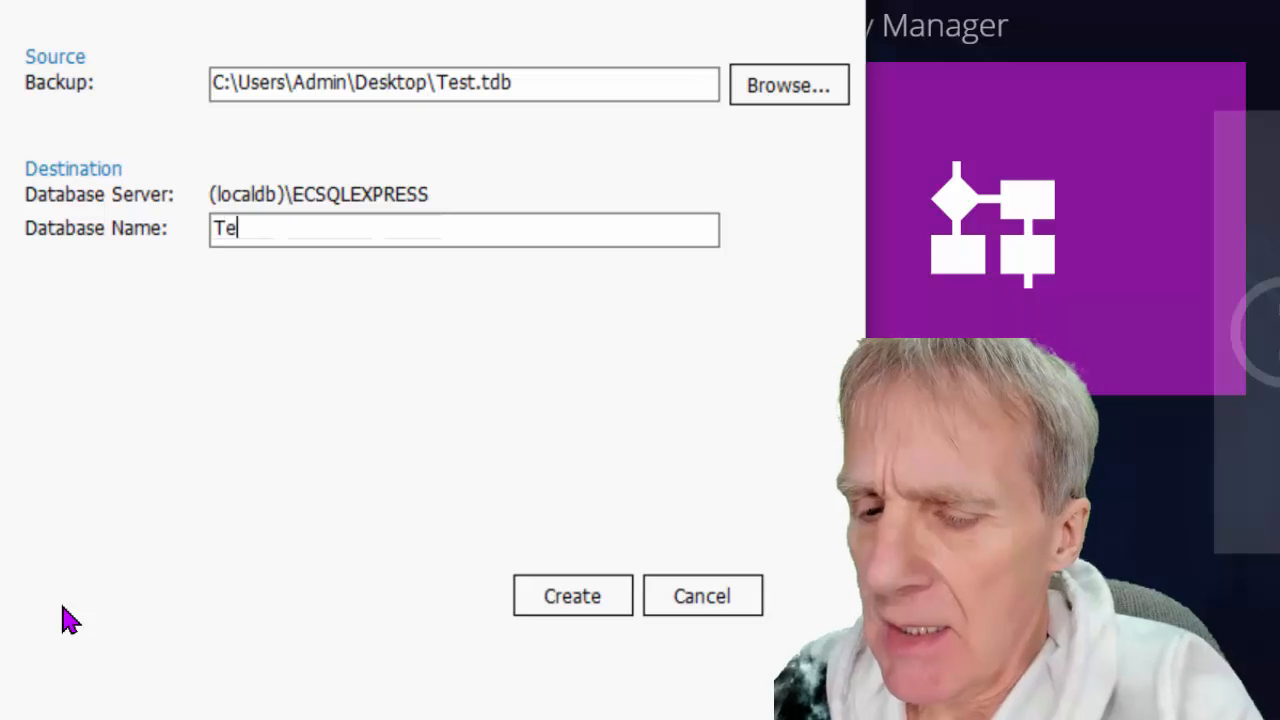
pyautogui.write('st')
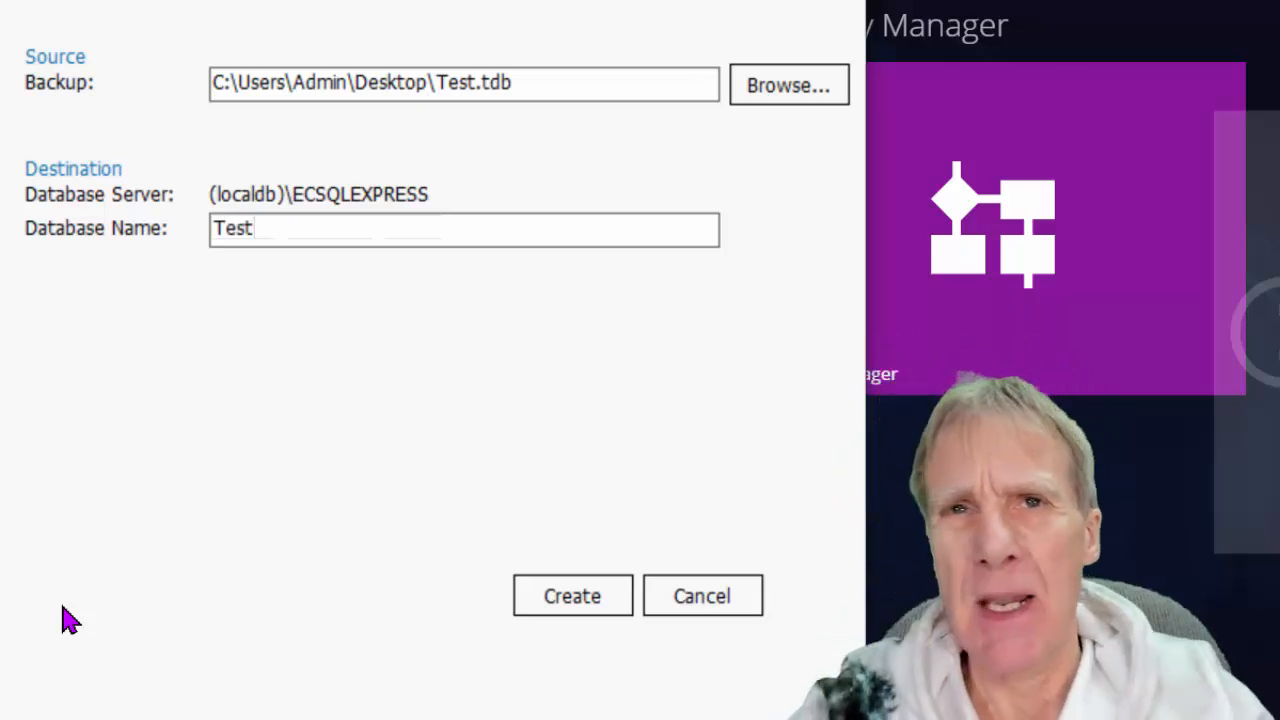
pyautogui.click(571, 609)
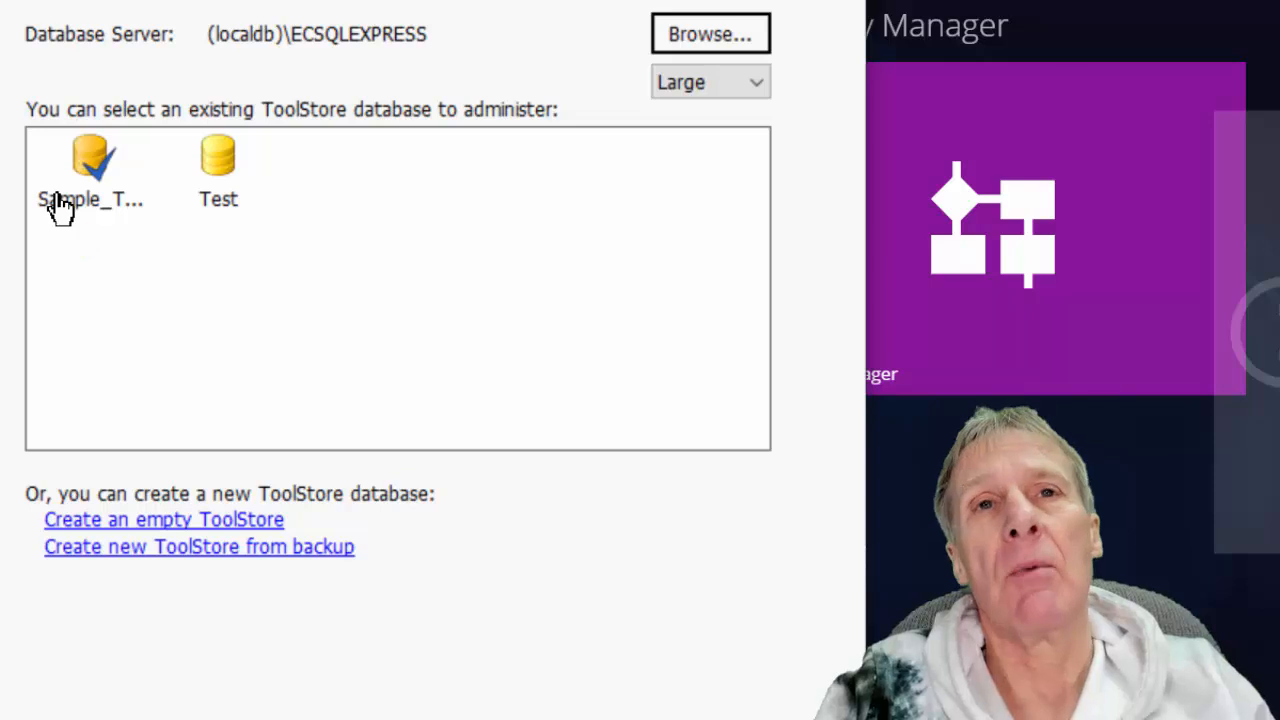
# - Make the Test database active, and switch the active database back to Sample_ToolStore_20241
pyautogui.click(218, 192)
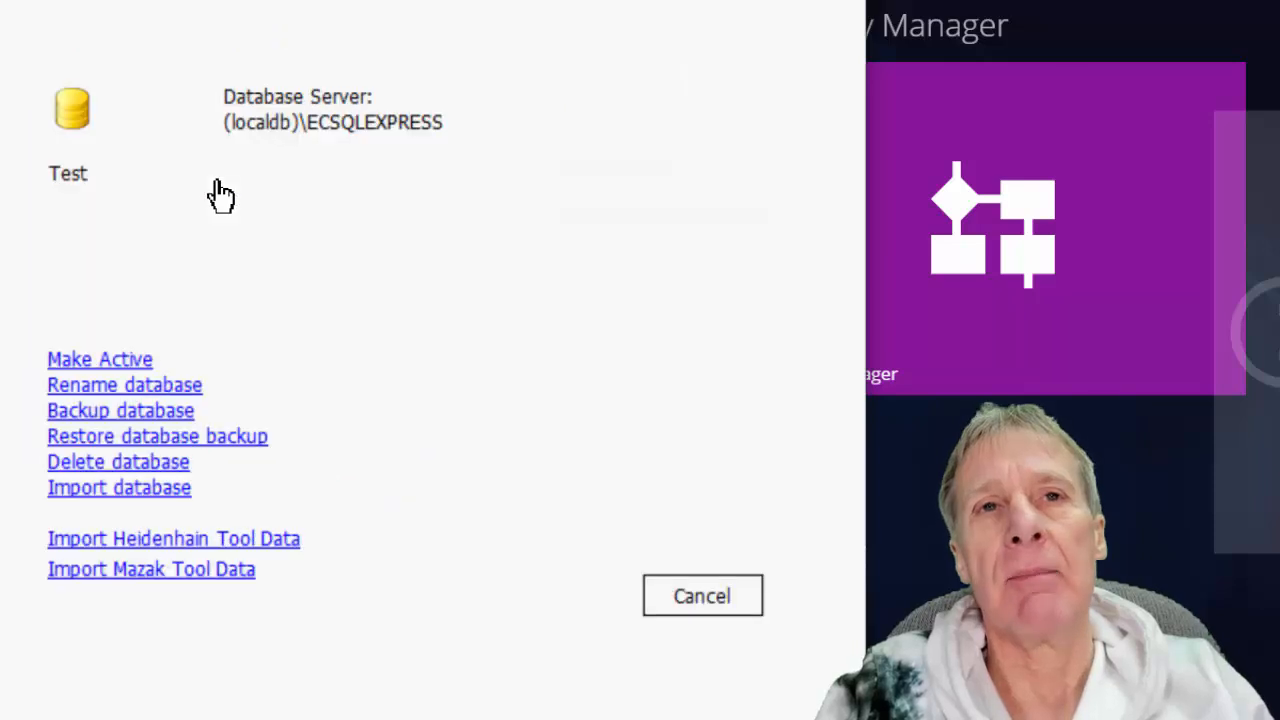
pyautogui.click(78, 364)
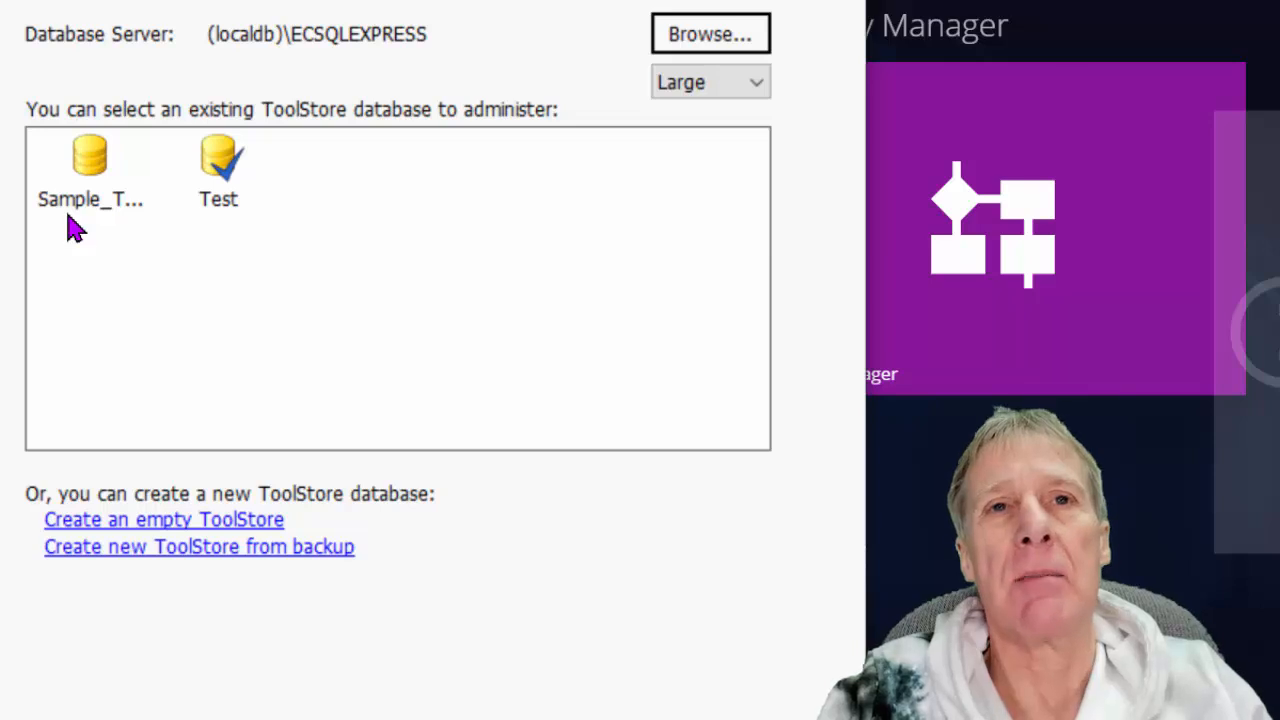
pyautogui.doubleClick(97, 193)
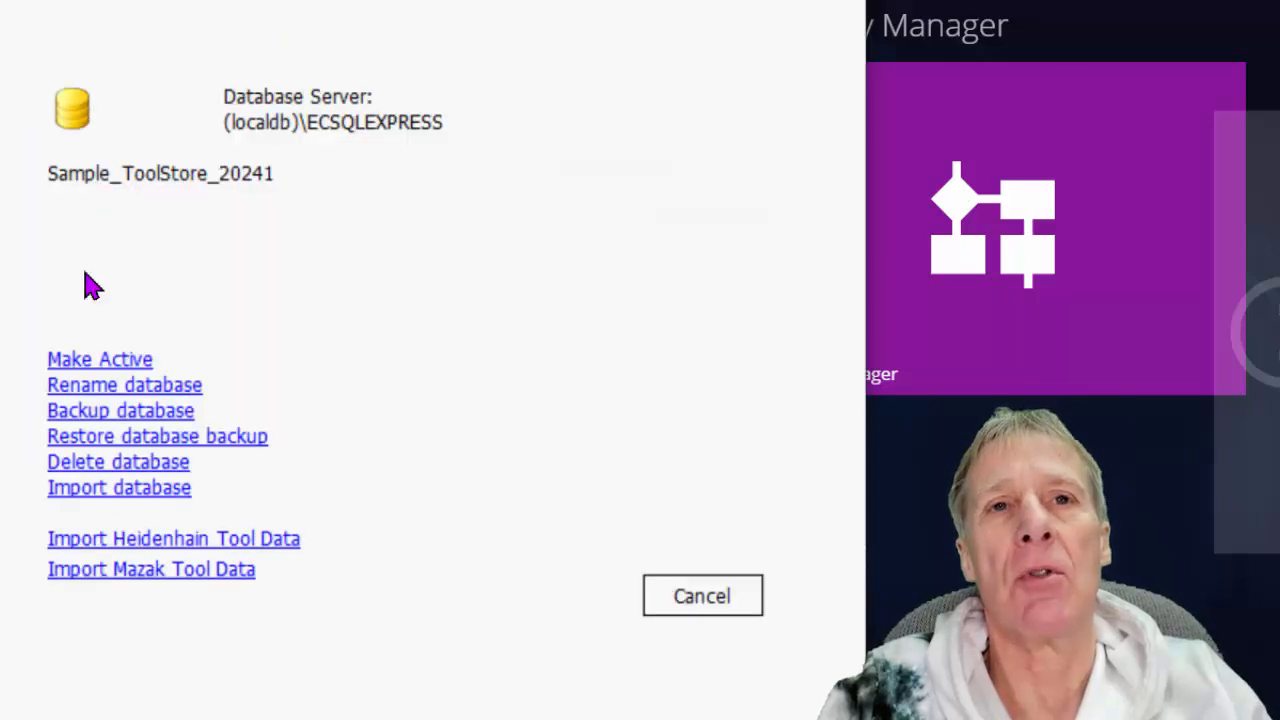
pyautogui.click(98, 360)
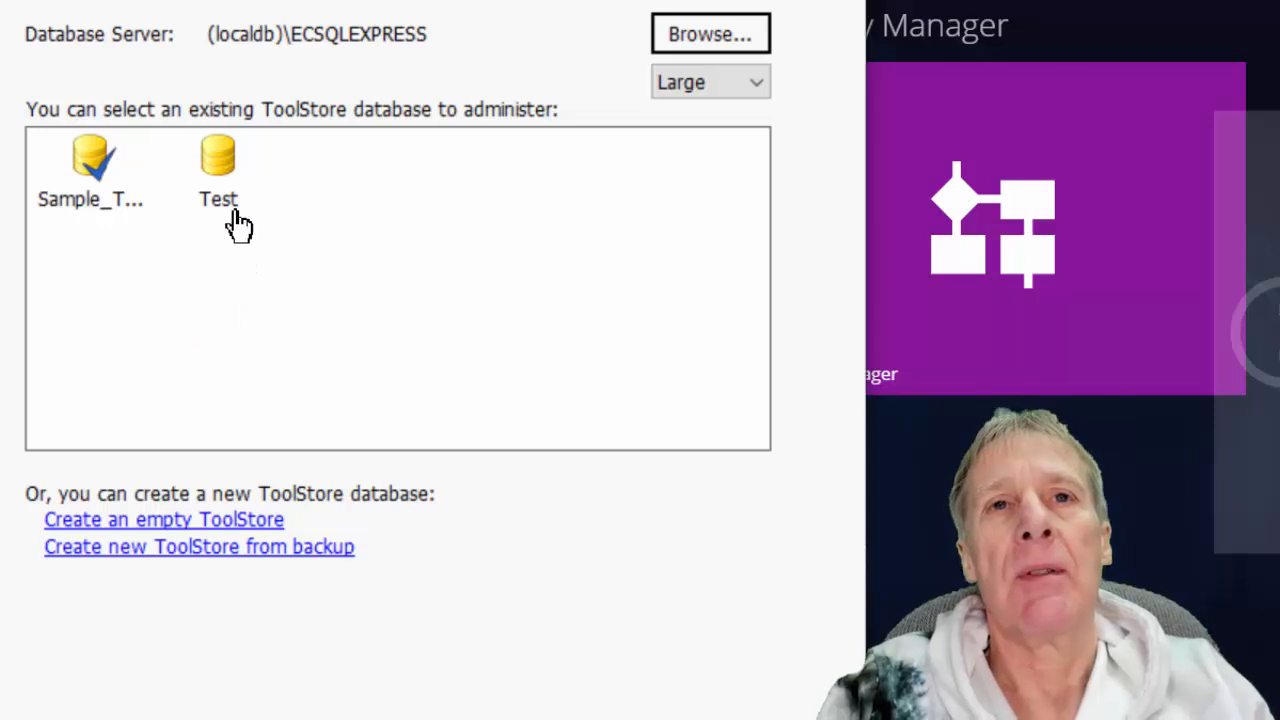
# - Try to create another ToolStore database named "test 2" from the Test.tdb backup
pyautogui.click(203, 549)
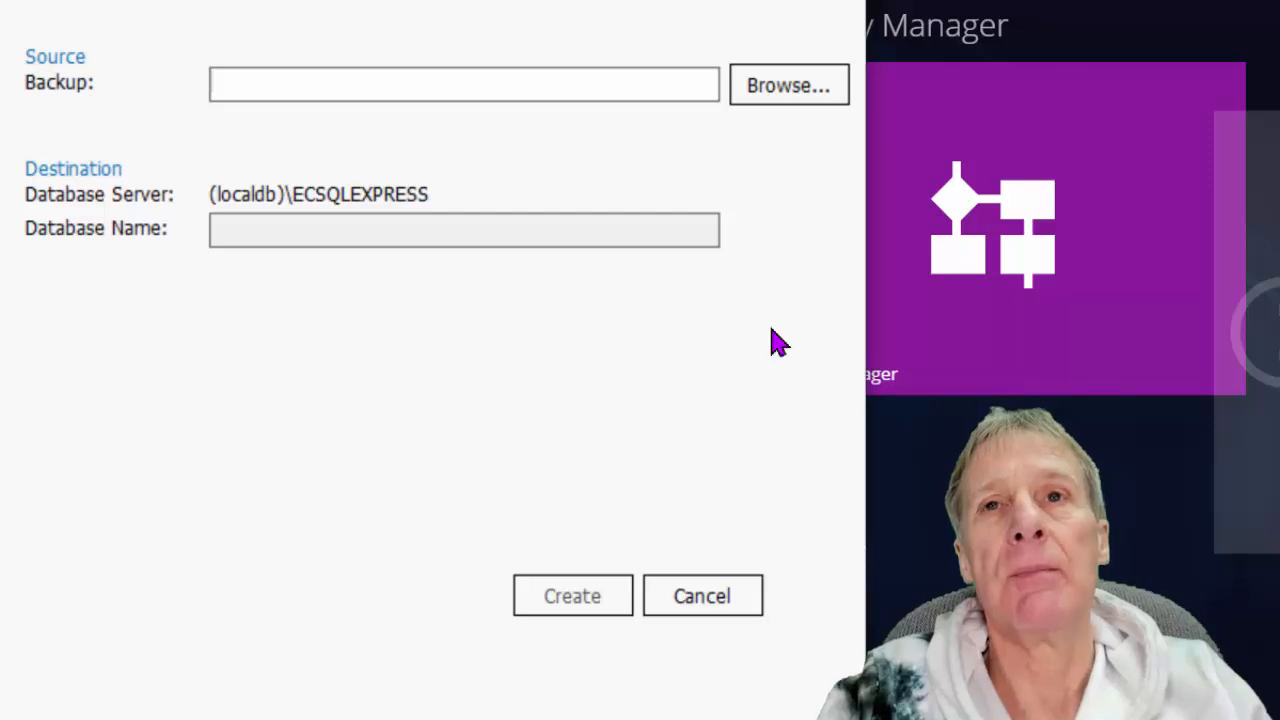
pyautogui.click(801, 86)
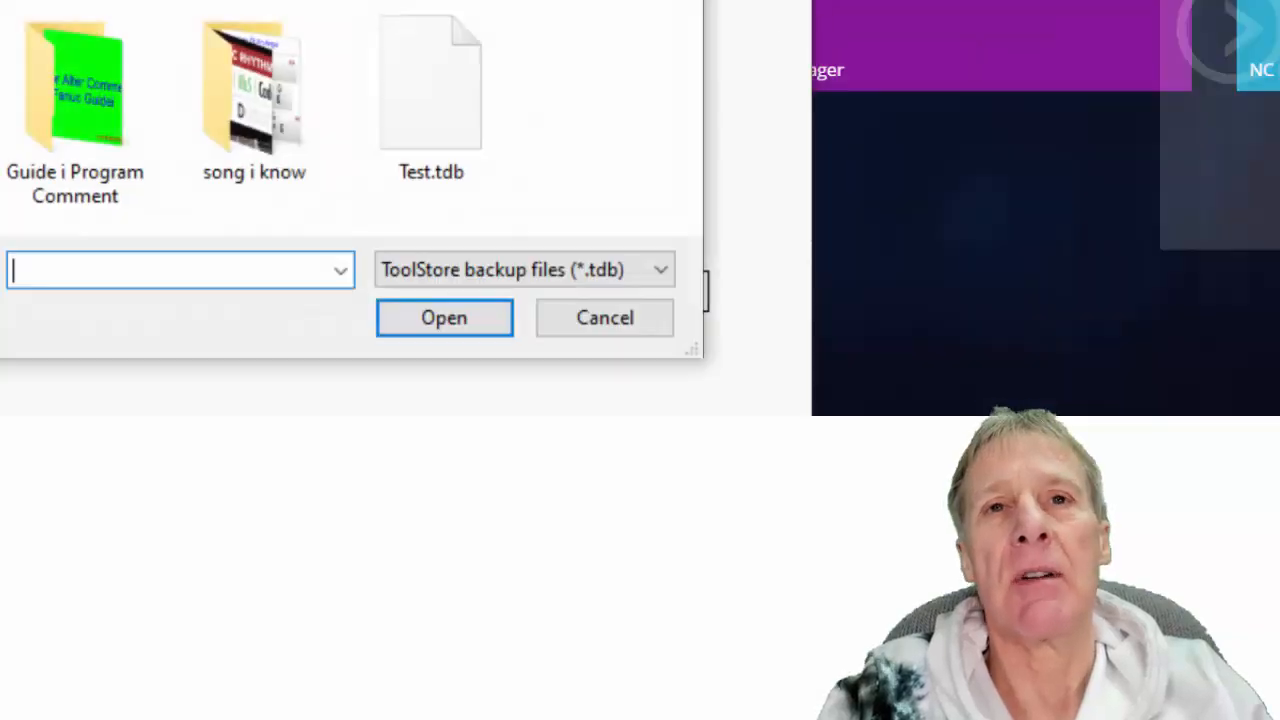
pyautogui.click(415, 92)
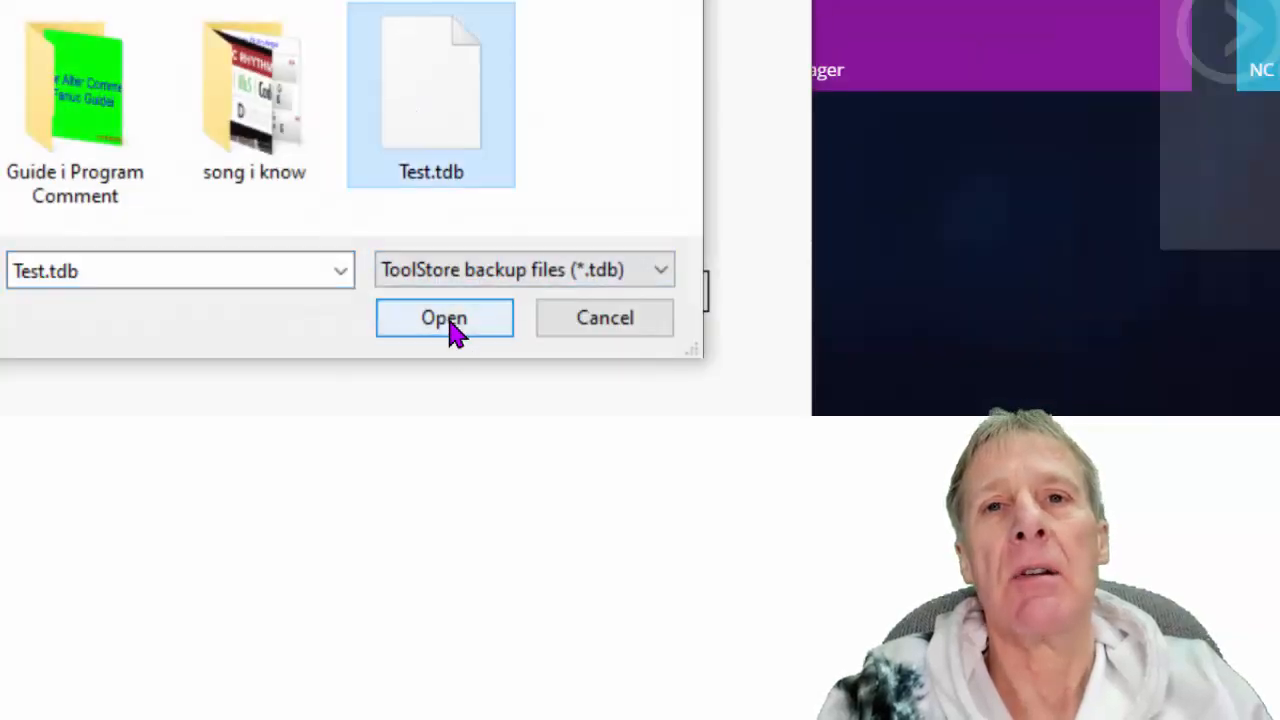
pyautogui.click(449, 330)
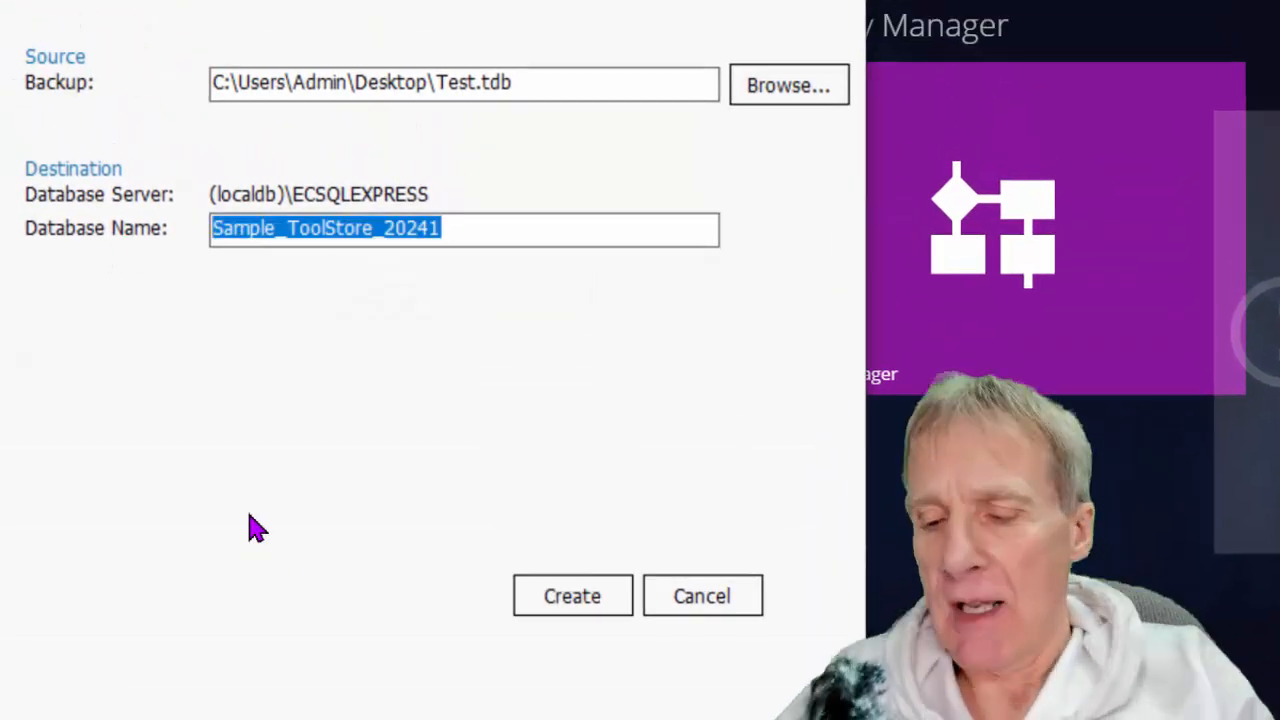
pyautogui.write('tes')
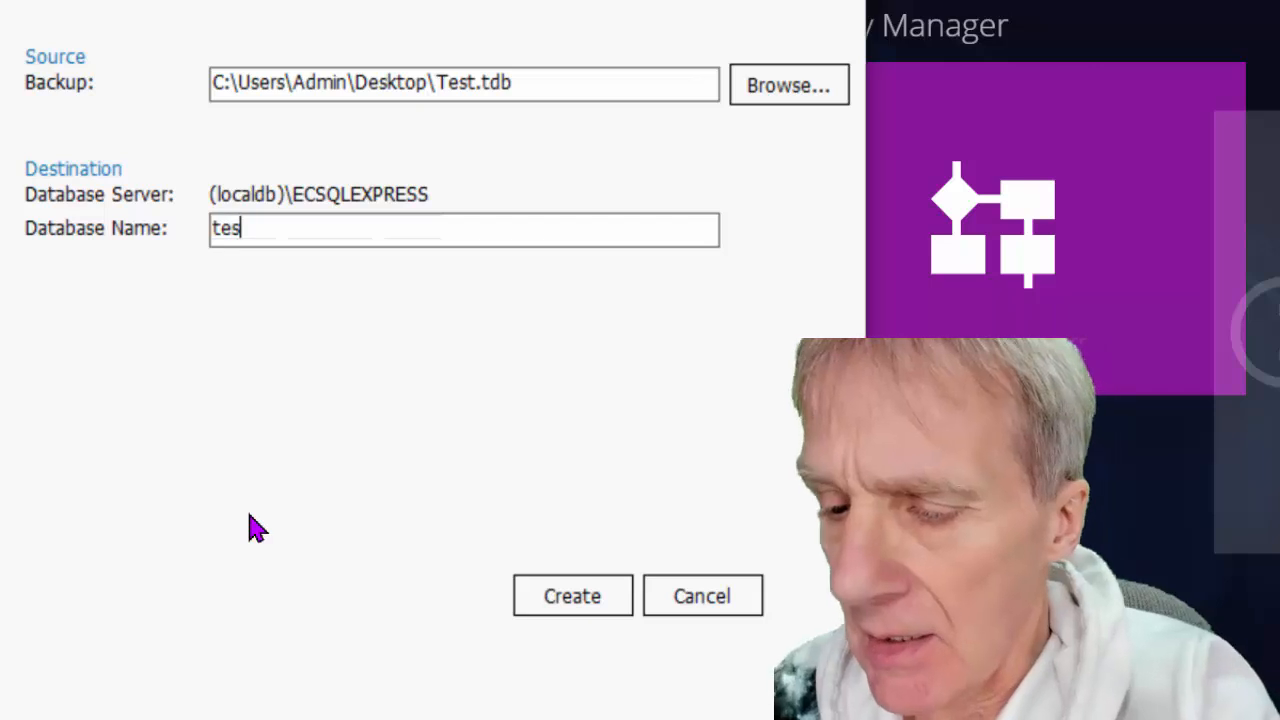
pyautogui.write('t 2')
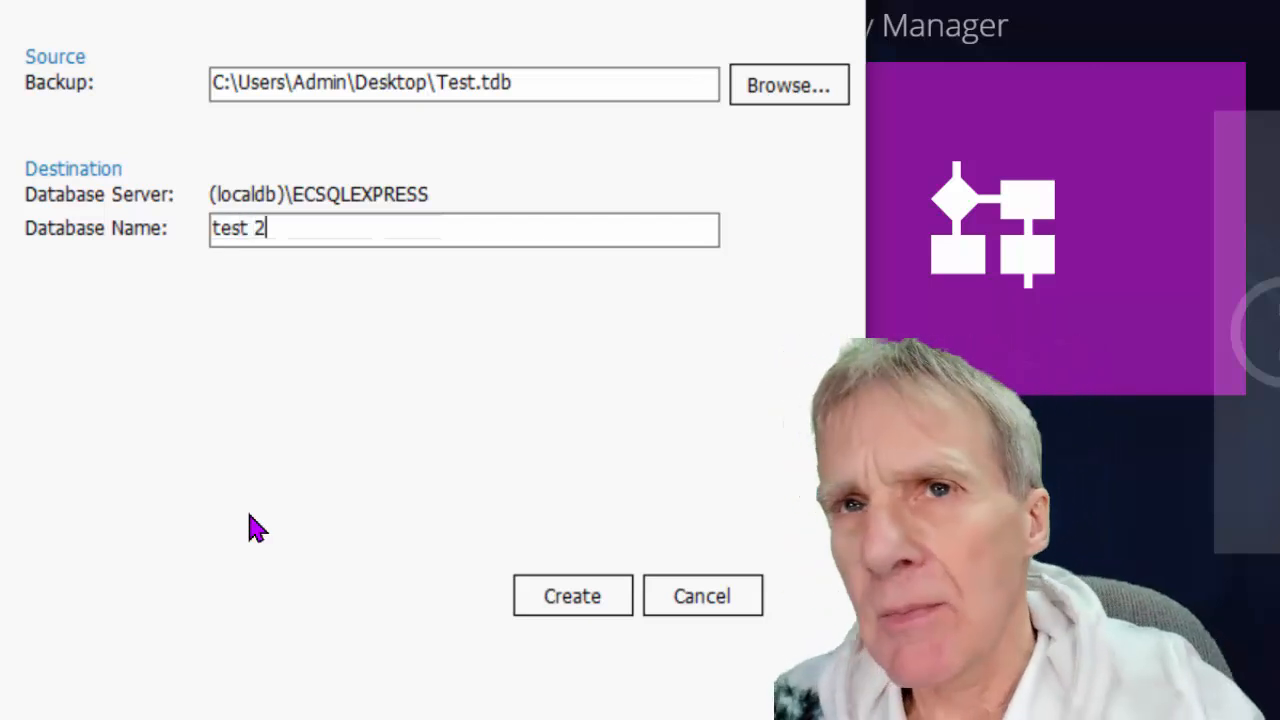
pyautogui.click(562, 600)
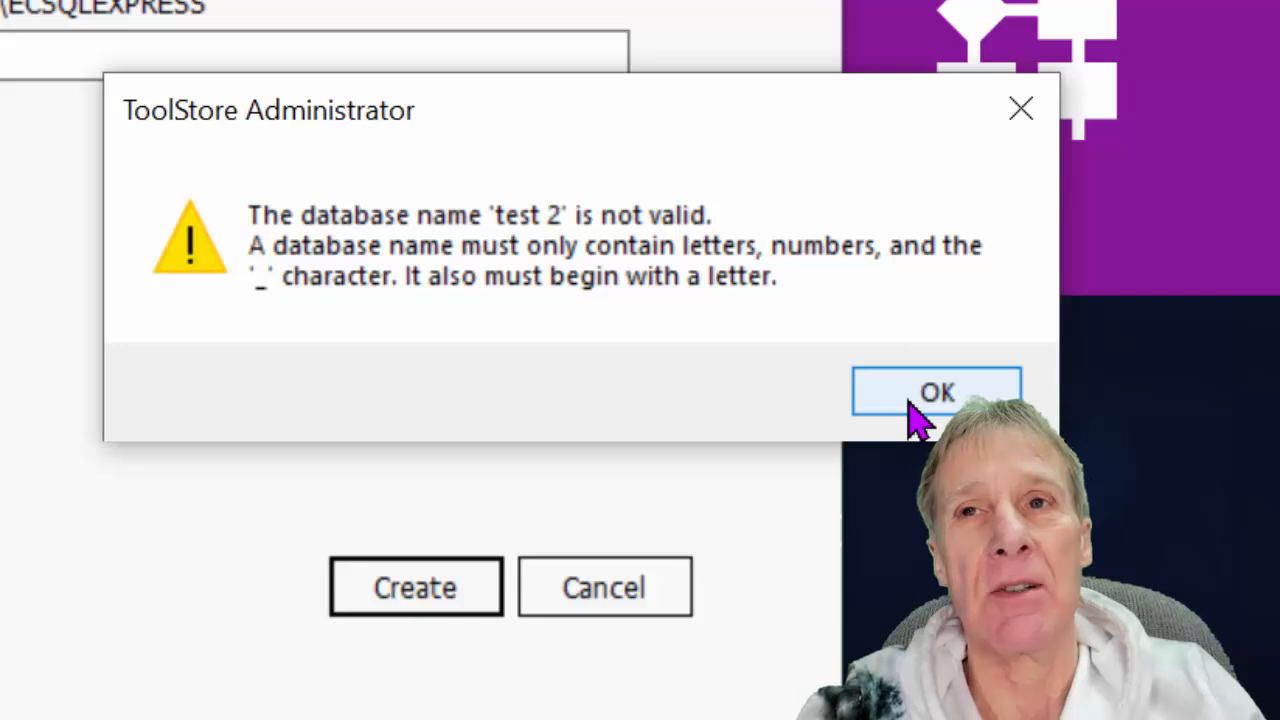
# - Dismiss the warning, correct the database name to test2 without the space, and create the database
pyautogui.click(1005, 95)
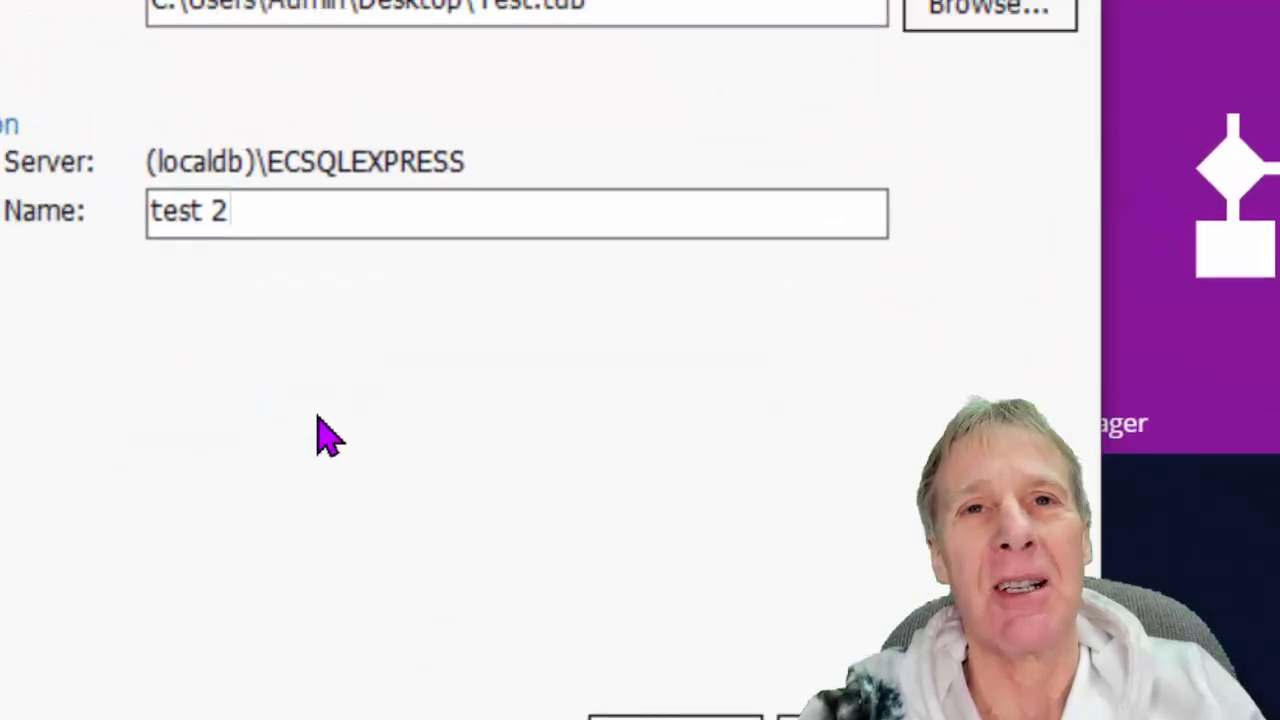
pyautogui.press('Left')
pyautogui.press('BackSpace')
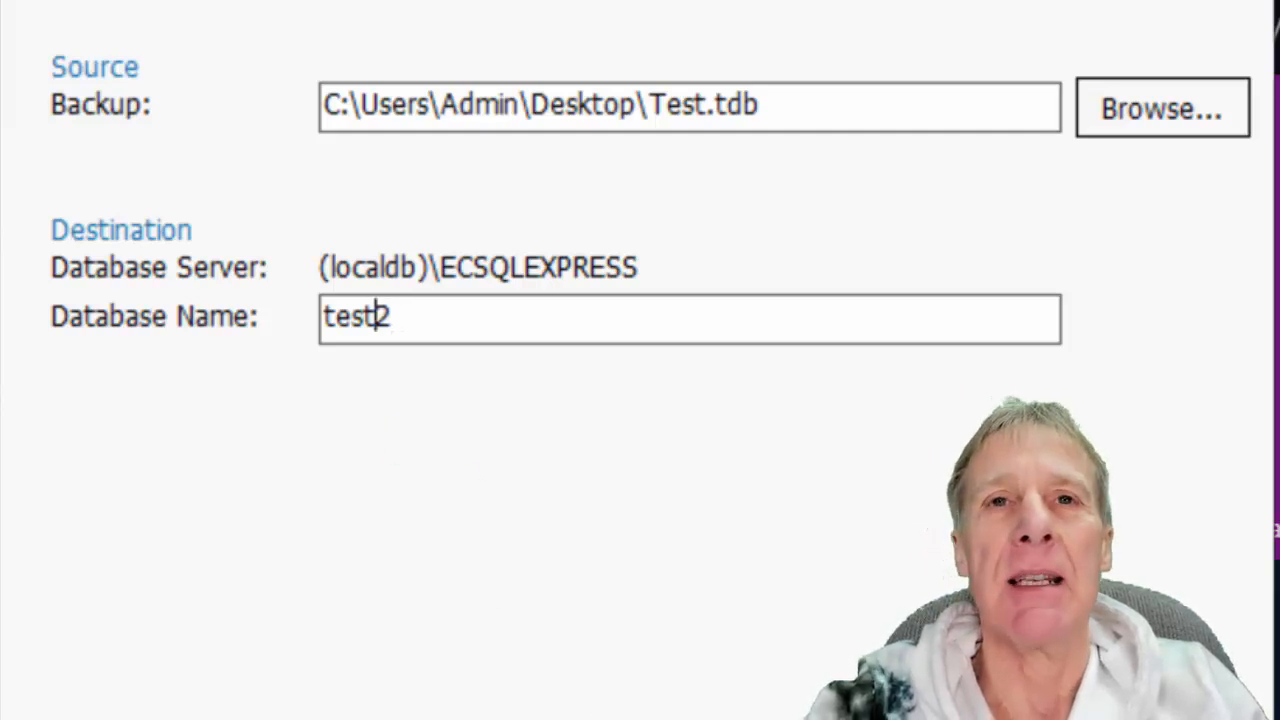
pyautogui.press('Return')
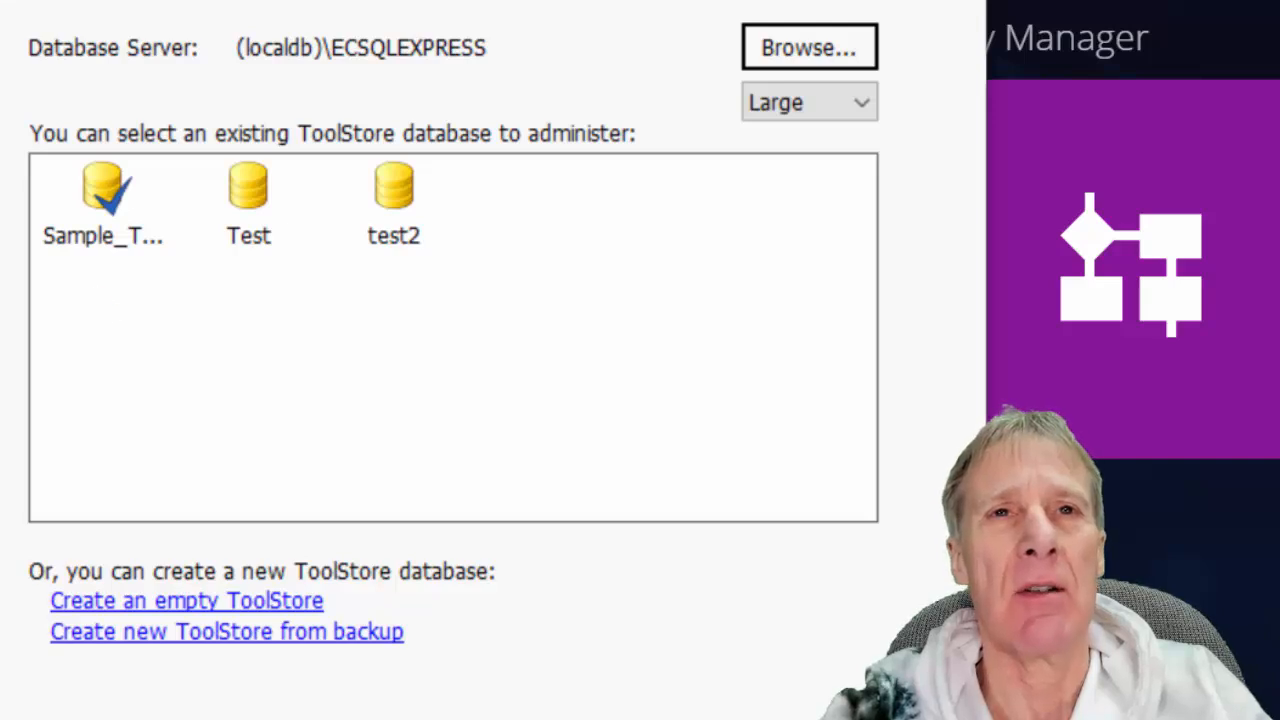
# - Rename the Test database, entering a person's first name as its new name
pyautogui.doubleClick(258, 233)
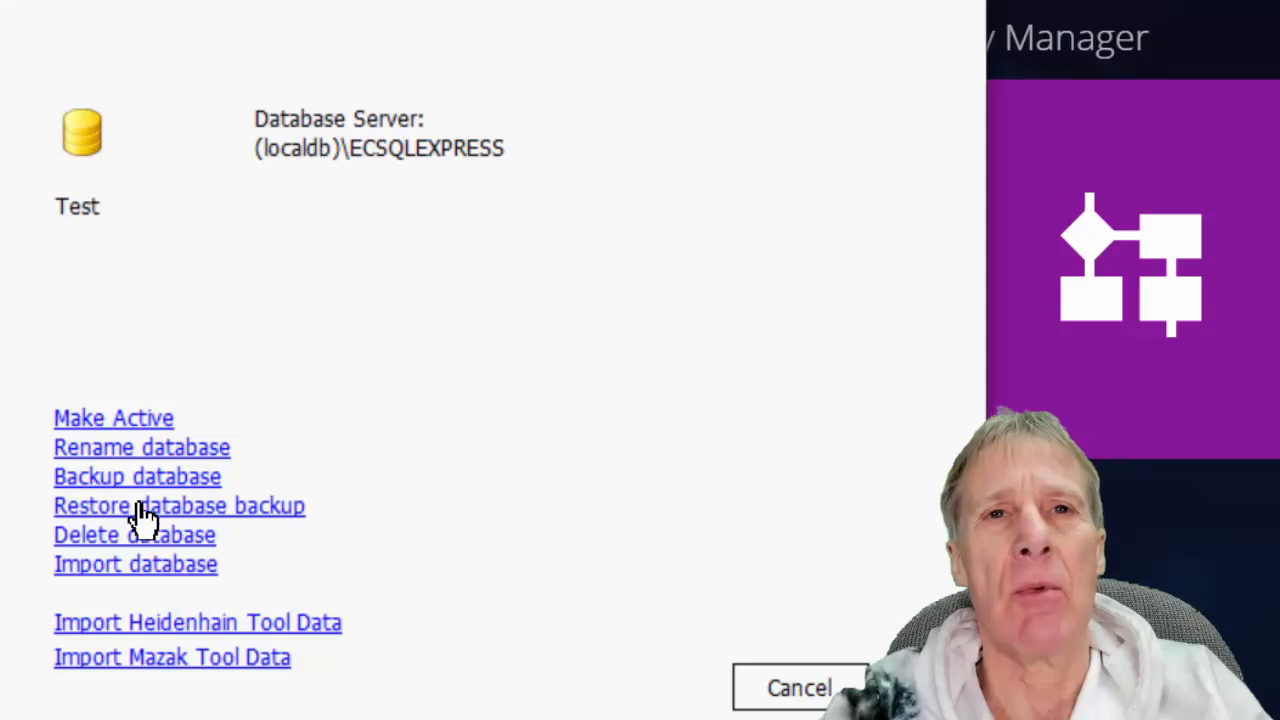
pyautogui.click(133, 458)
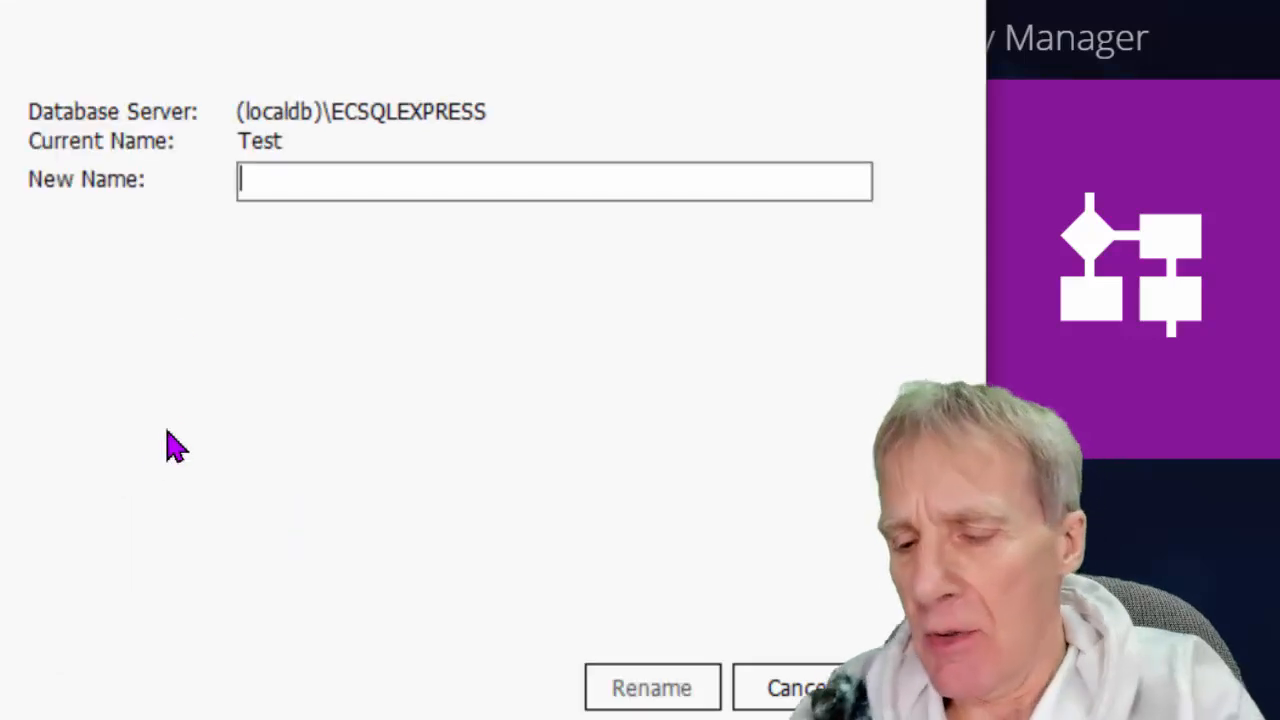
pyautogui.write('Davi')
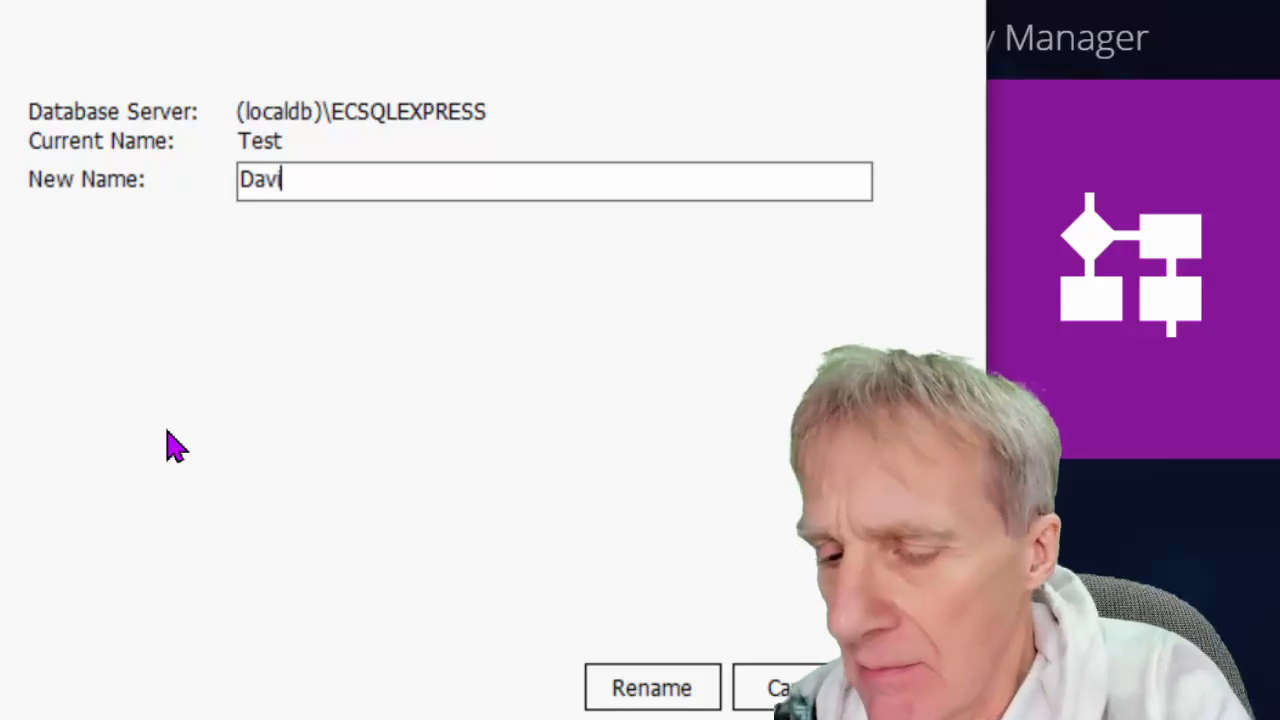
pyautogui.write('d')
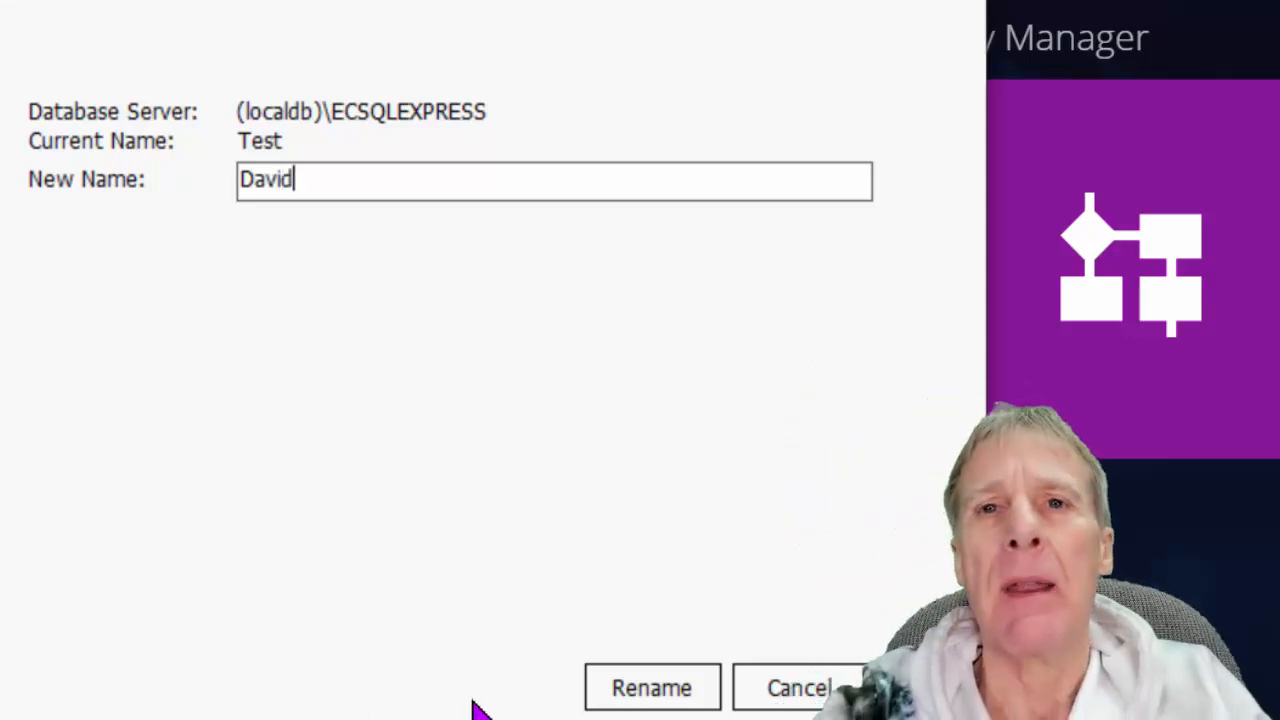
pyautogui.click(666, 699)
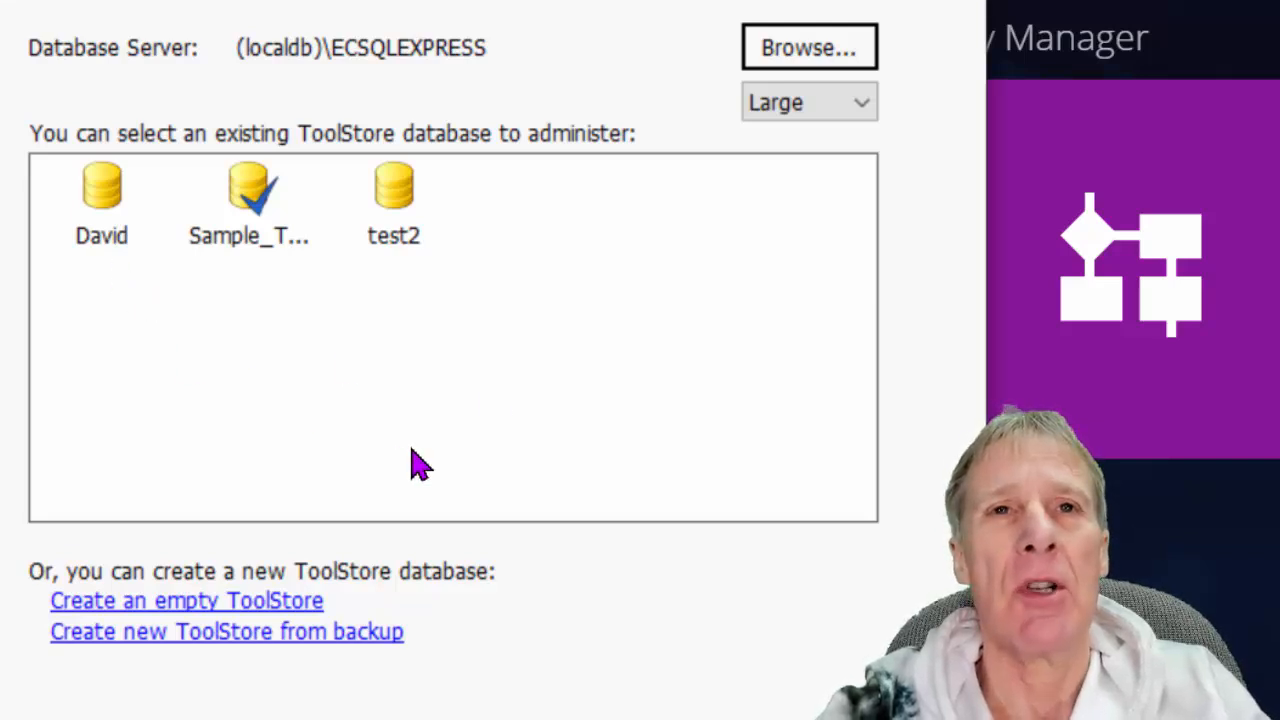
# - Delete the test2 database and confirm its removal
pyautogui.click(405, 232)
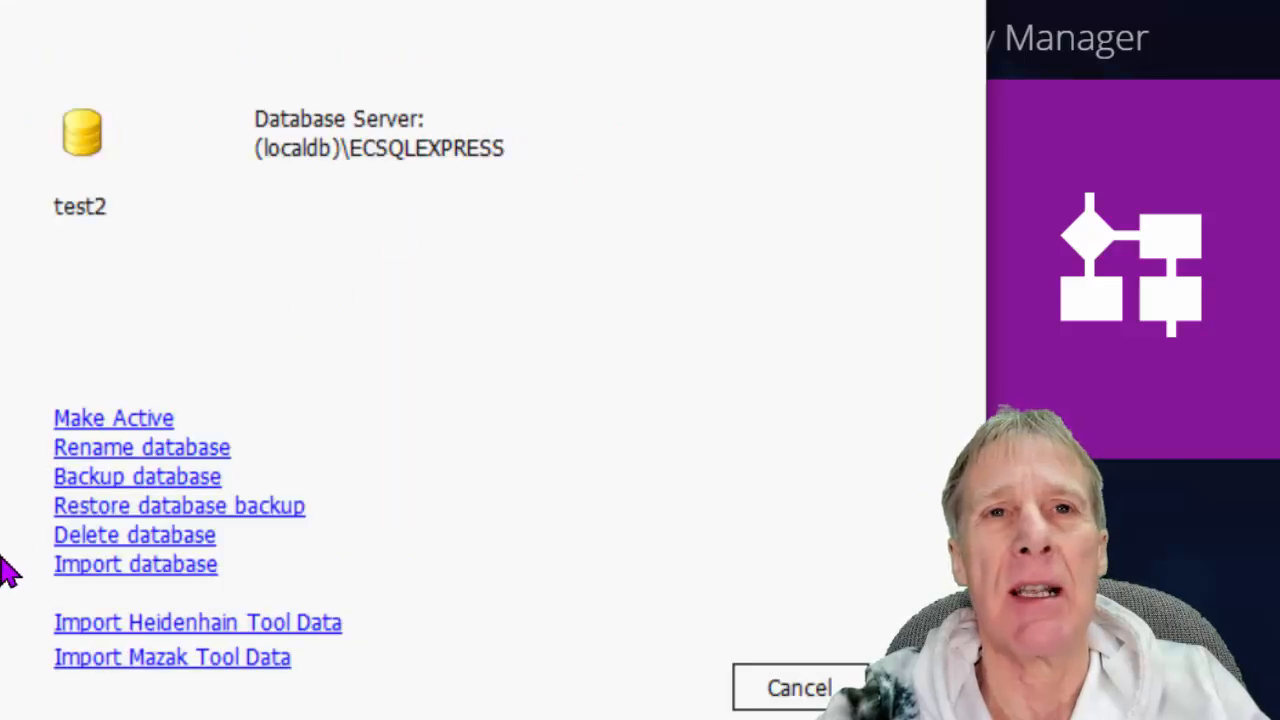
pyautogui.click(128, 546)
pyautogui.click(672, 688)
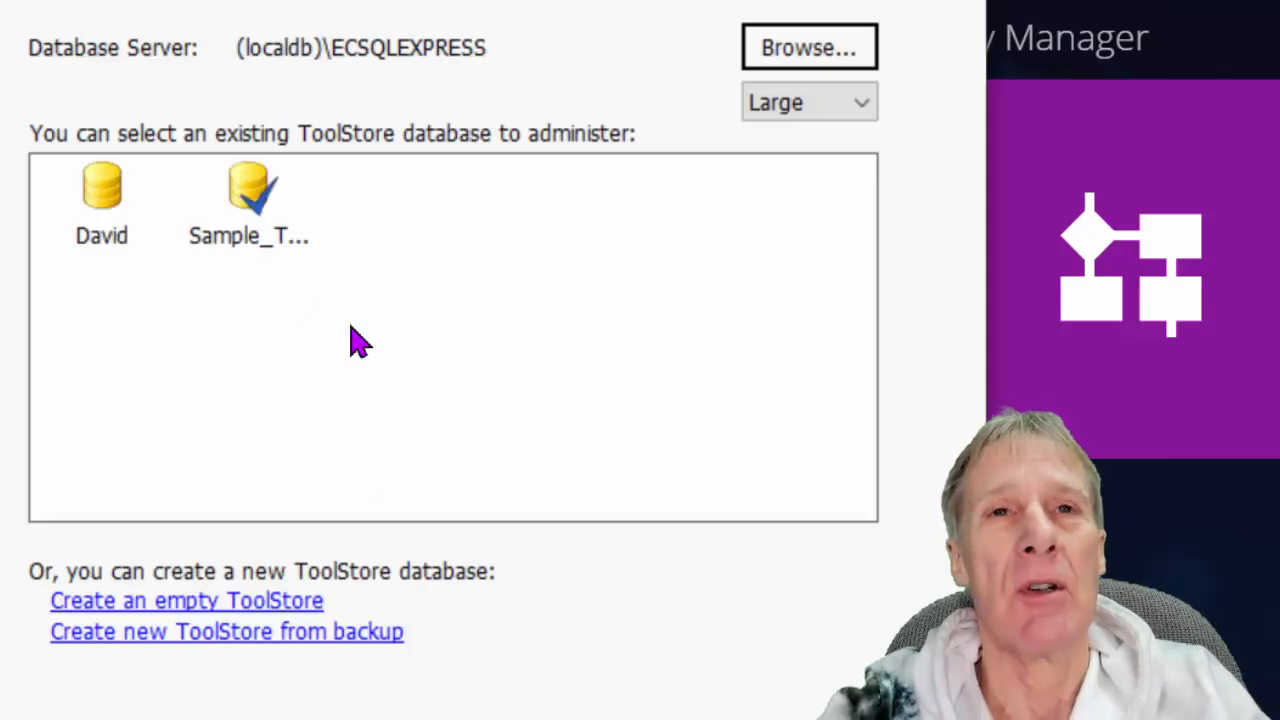
# - Make the renamed database active, and switch the active database back to Sample_ToolStore_20241
pyautogui.click(100, 195)
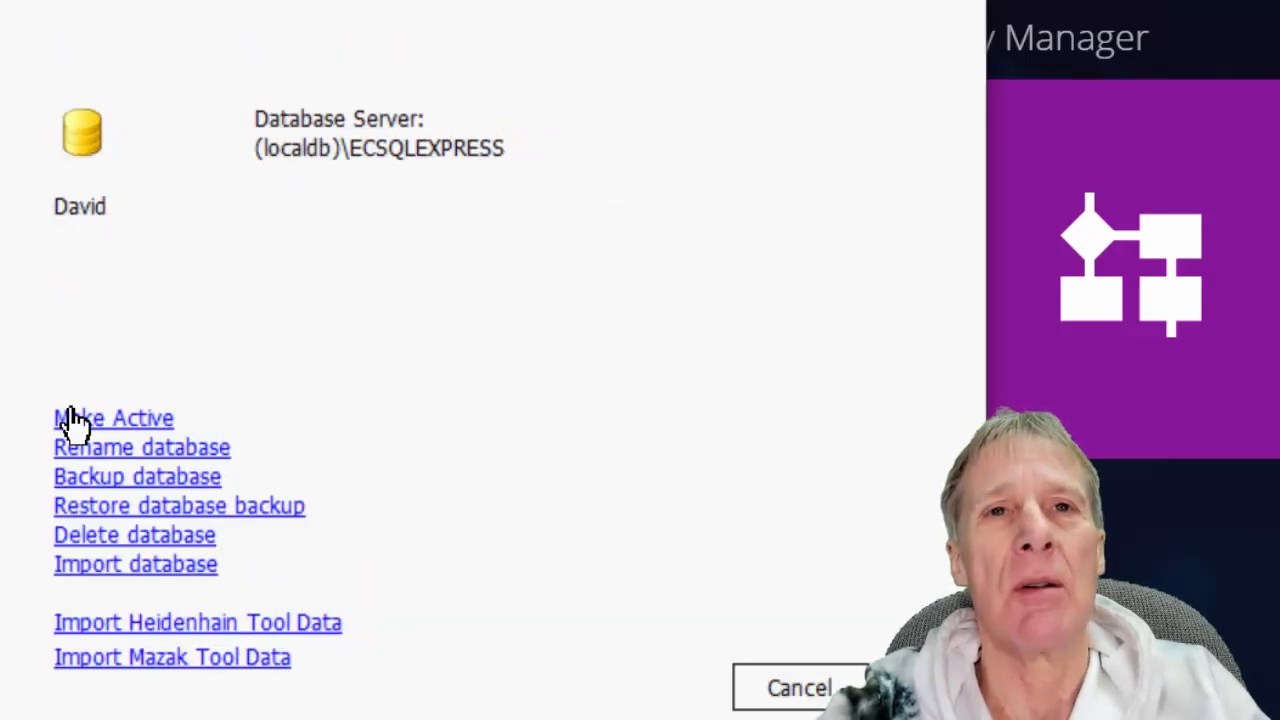
pyautogui.click(73, 420)
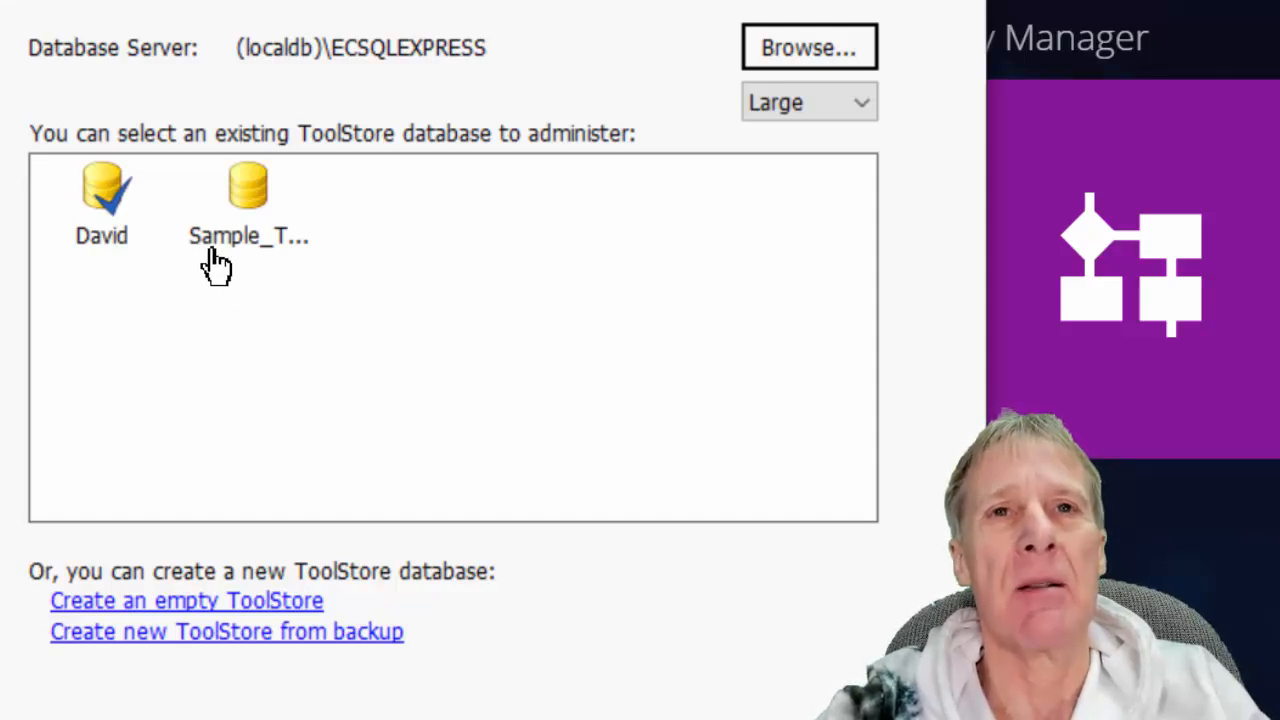
pyautogui.doubleClick(242, 212)
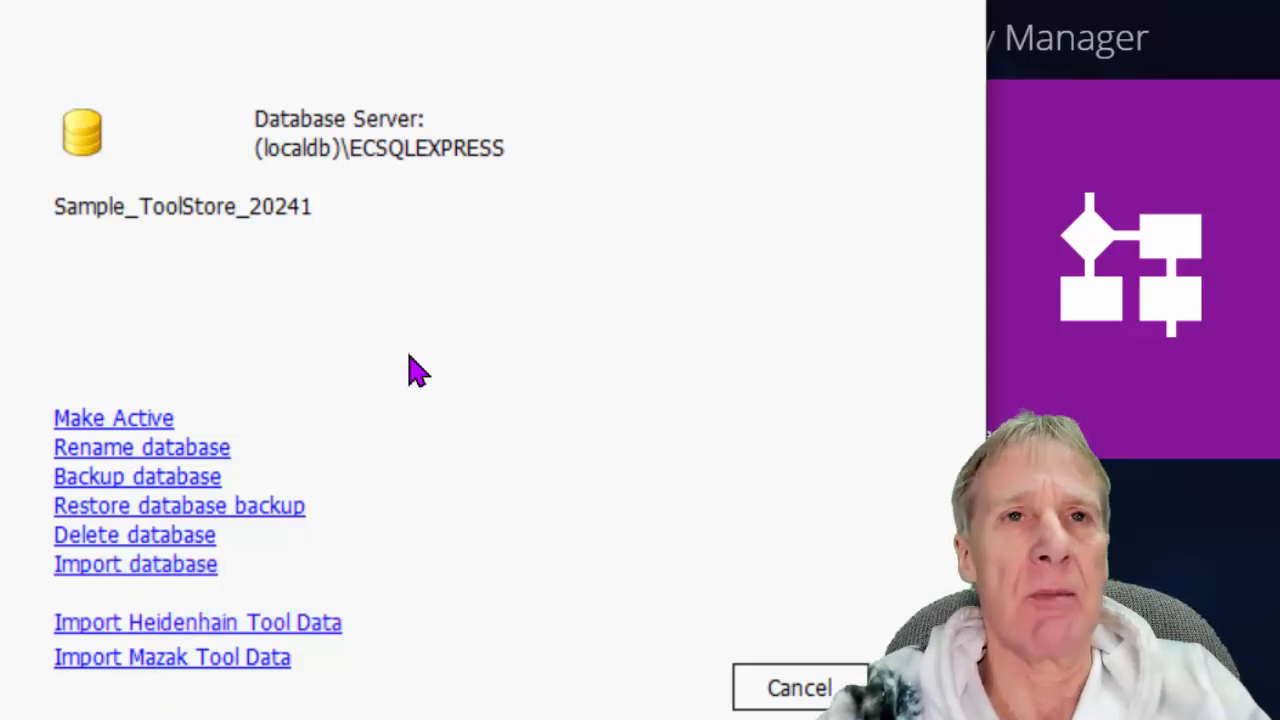
pyautogui.click(10, 3)
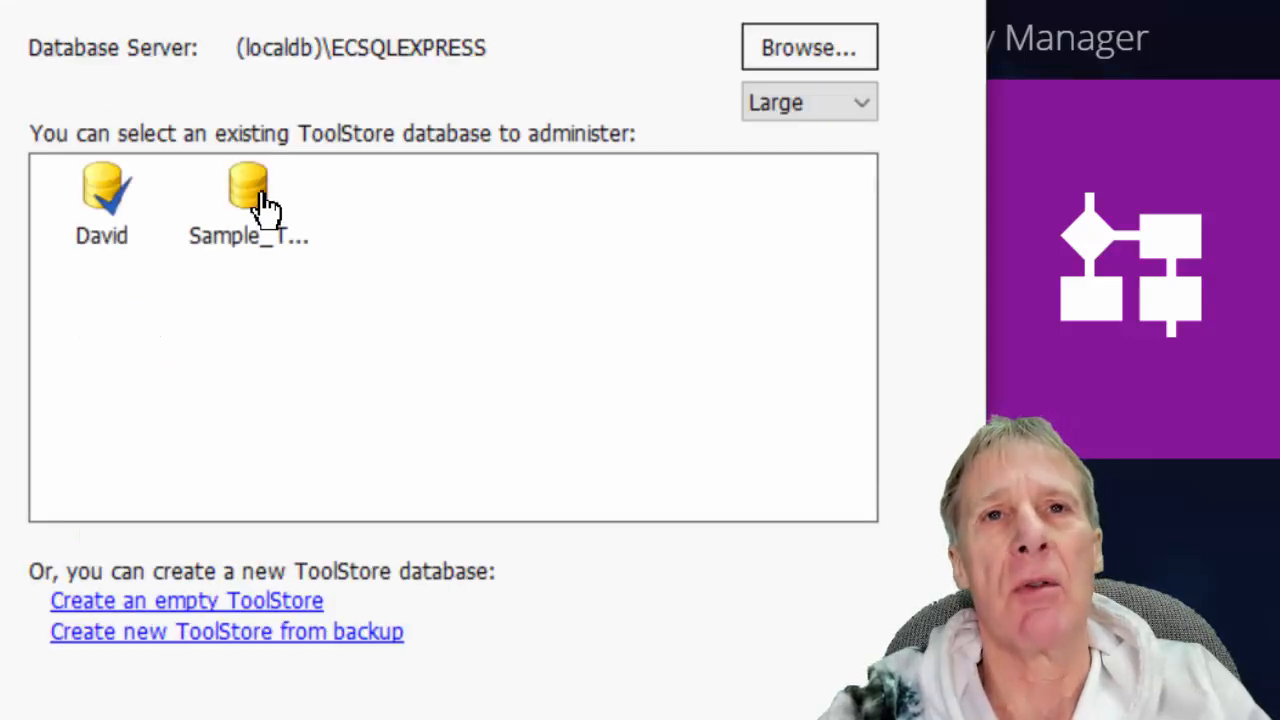
pyautogui.click(245, 220)
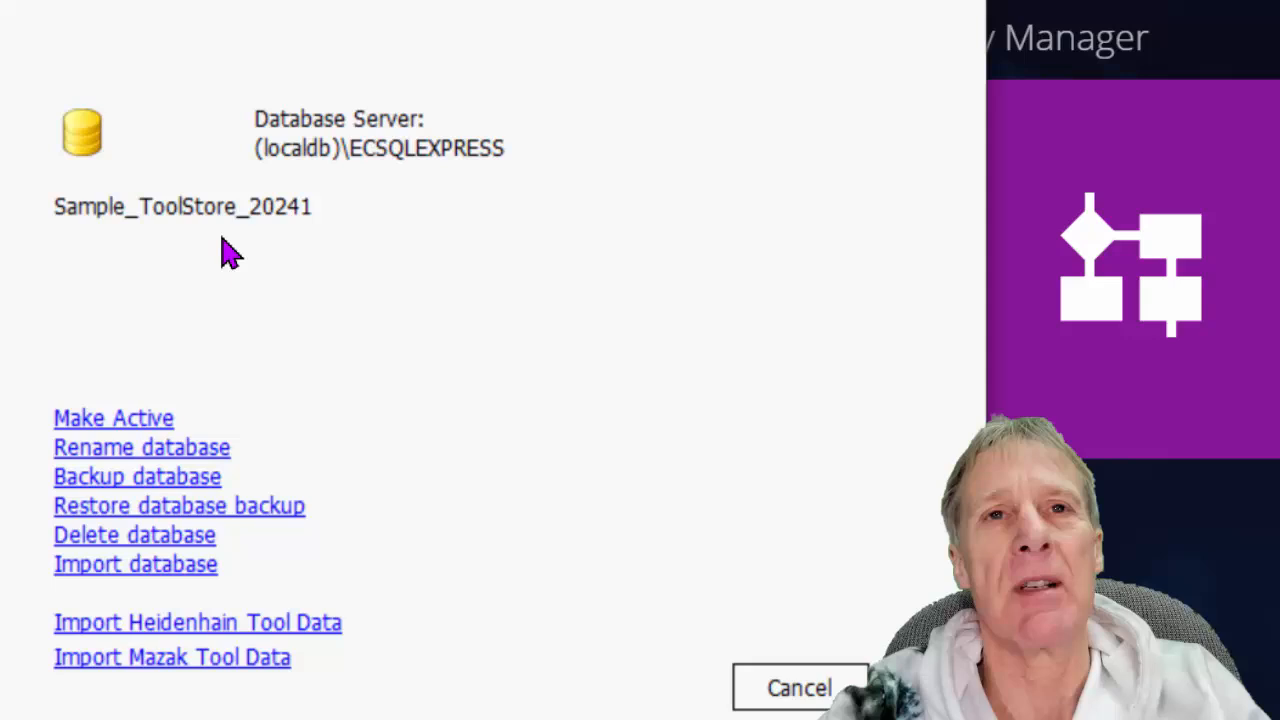
pyautogui.click(118, 418)
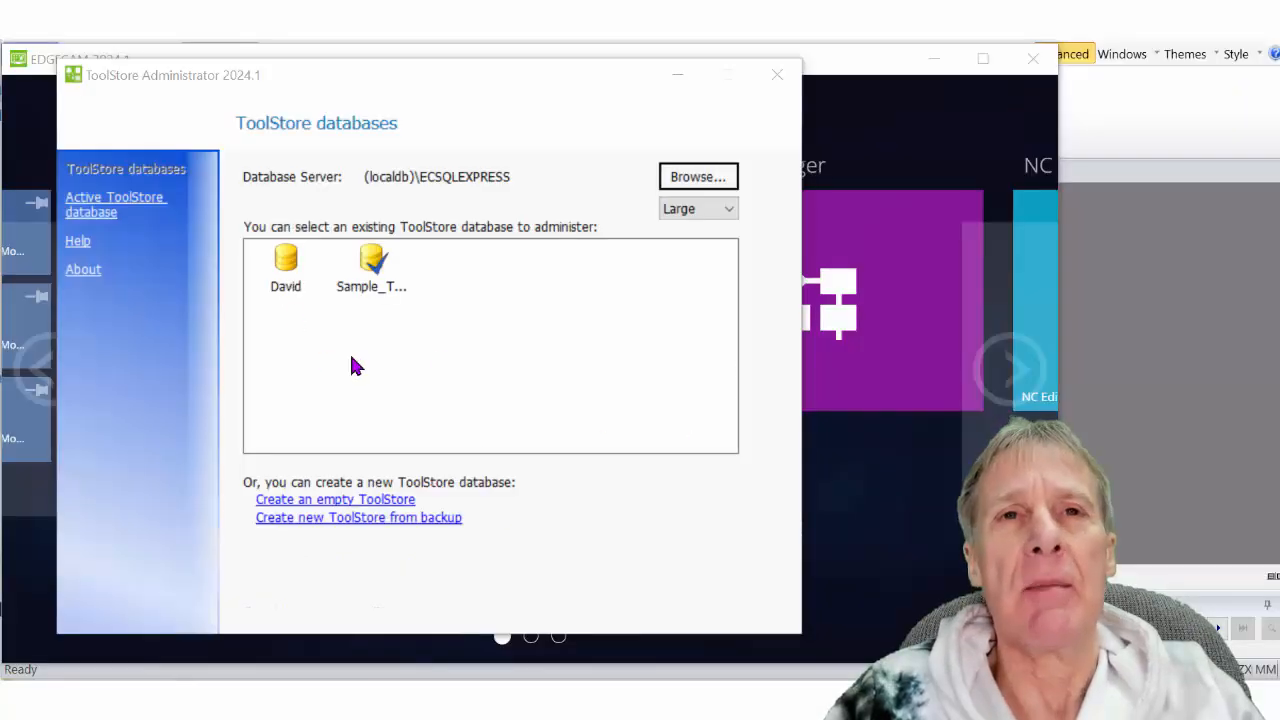
# - Make the database named after a person the active one, and close ToolStore Administrator
pyautogui.doubleClick(288, 277)
pyautogui.click(287, 394)
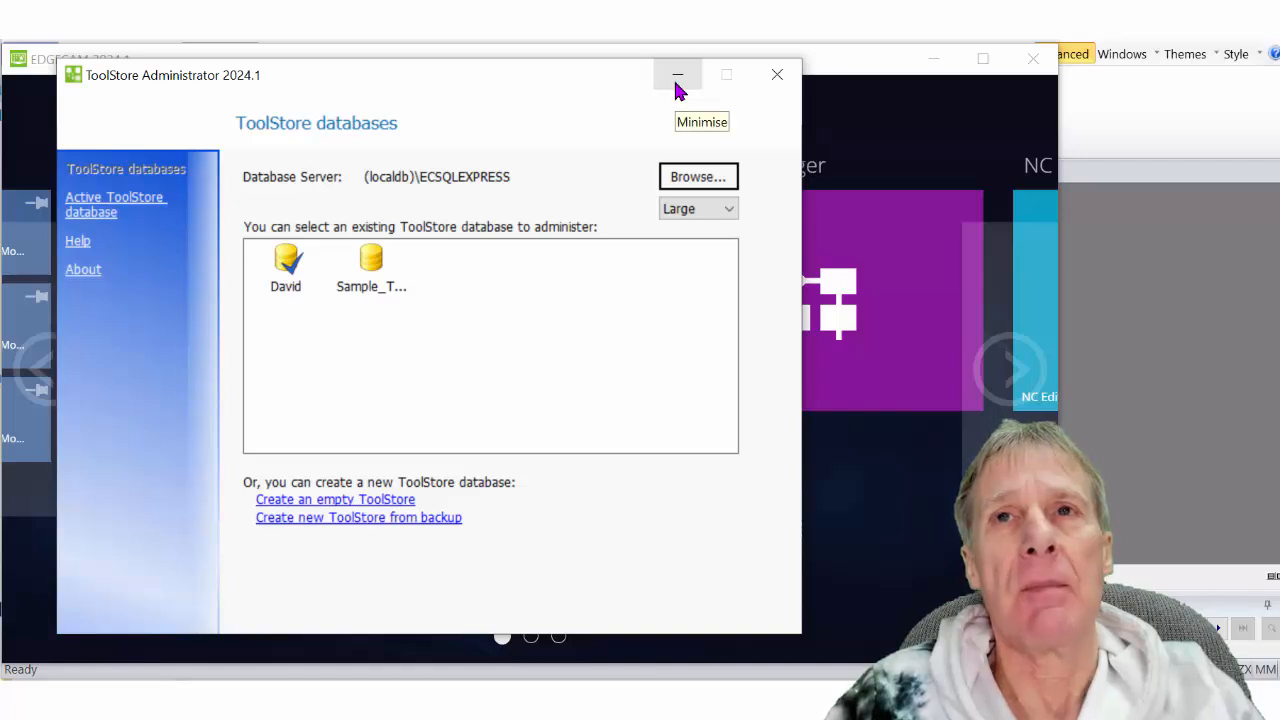
pyautogui.click(776, 80)
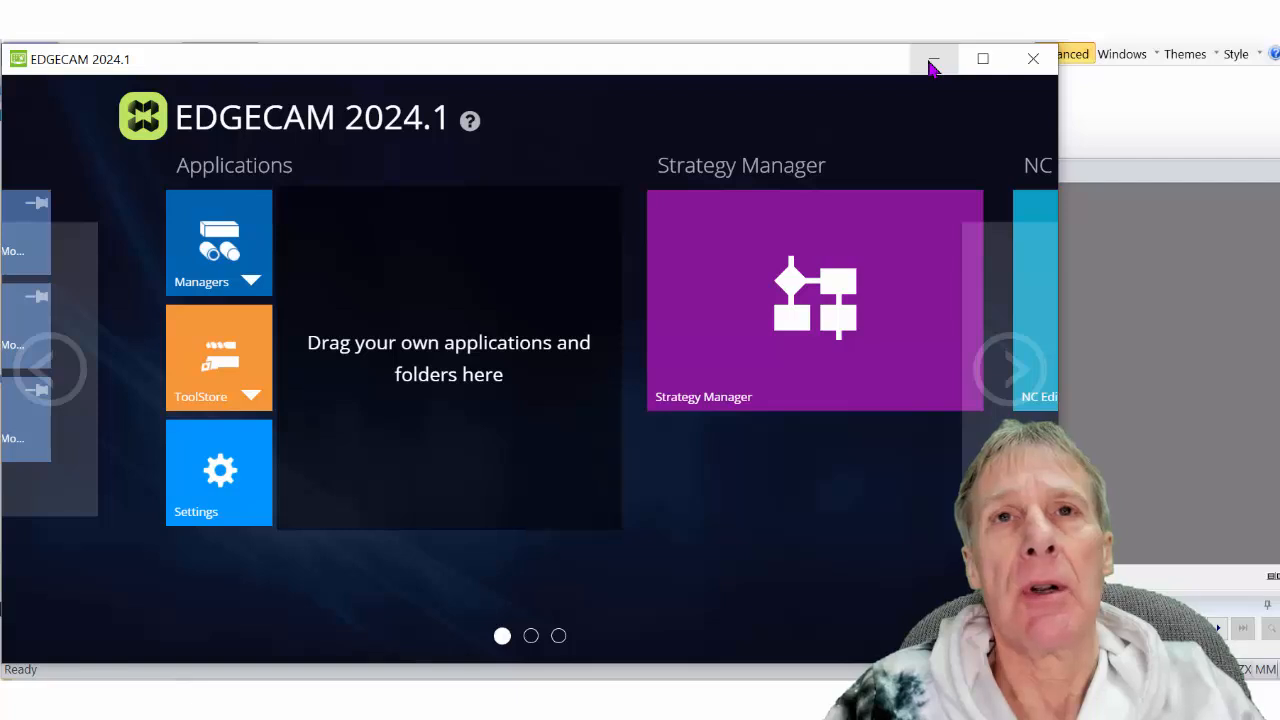
# - Switch to the open Edgecam part, open the tool store to check which database it uses, and close it
pyautogui.click(932, 62)
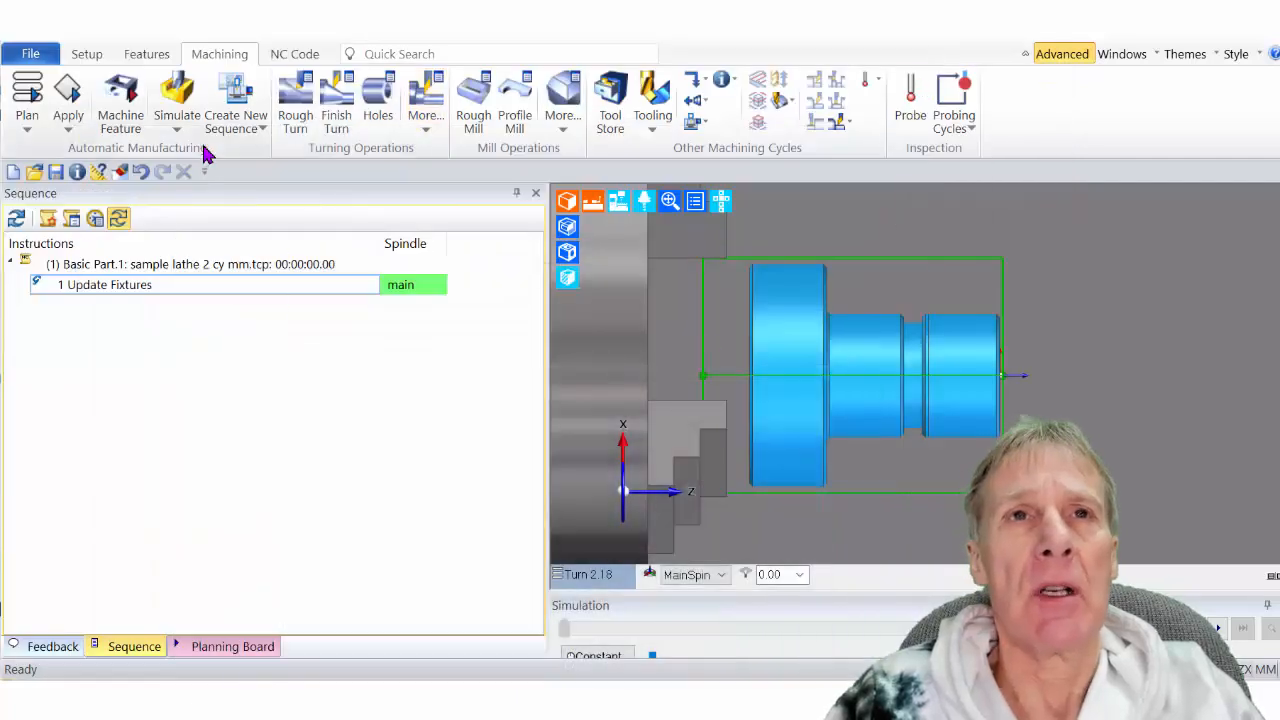
pyautogui.click(610, 100)
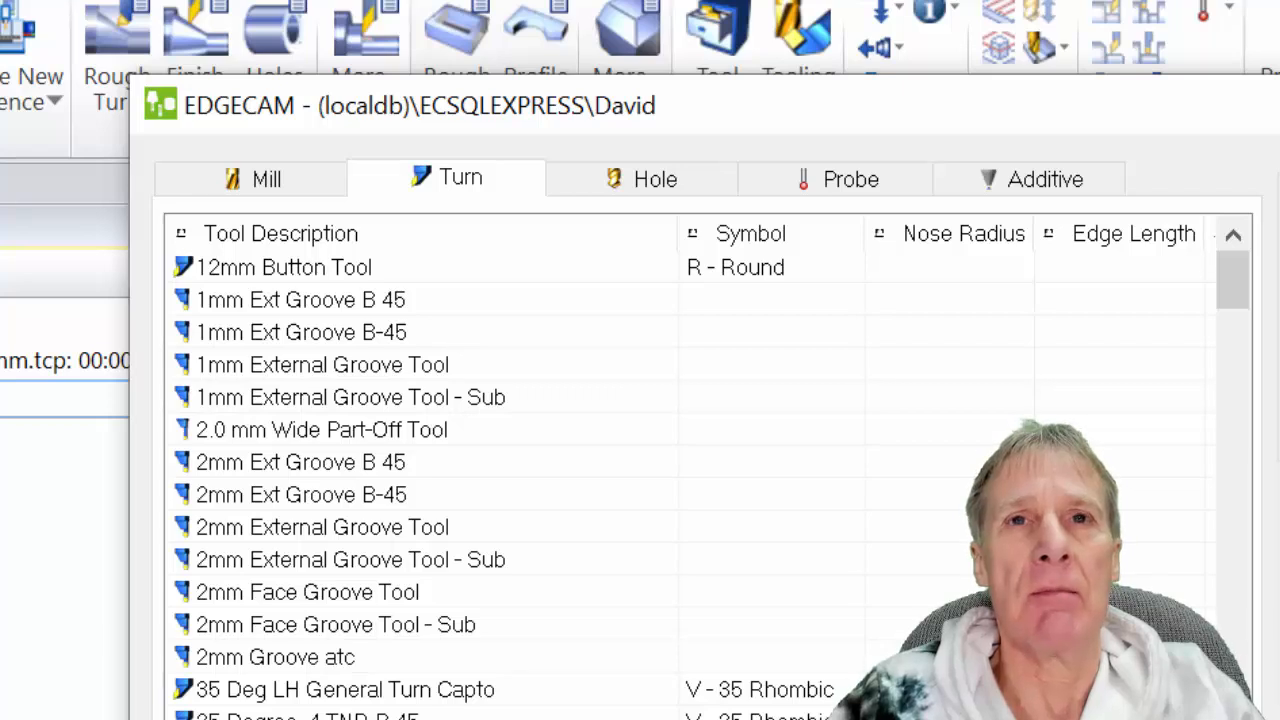
pyautogui.press('Escape')
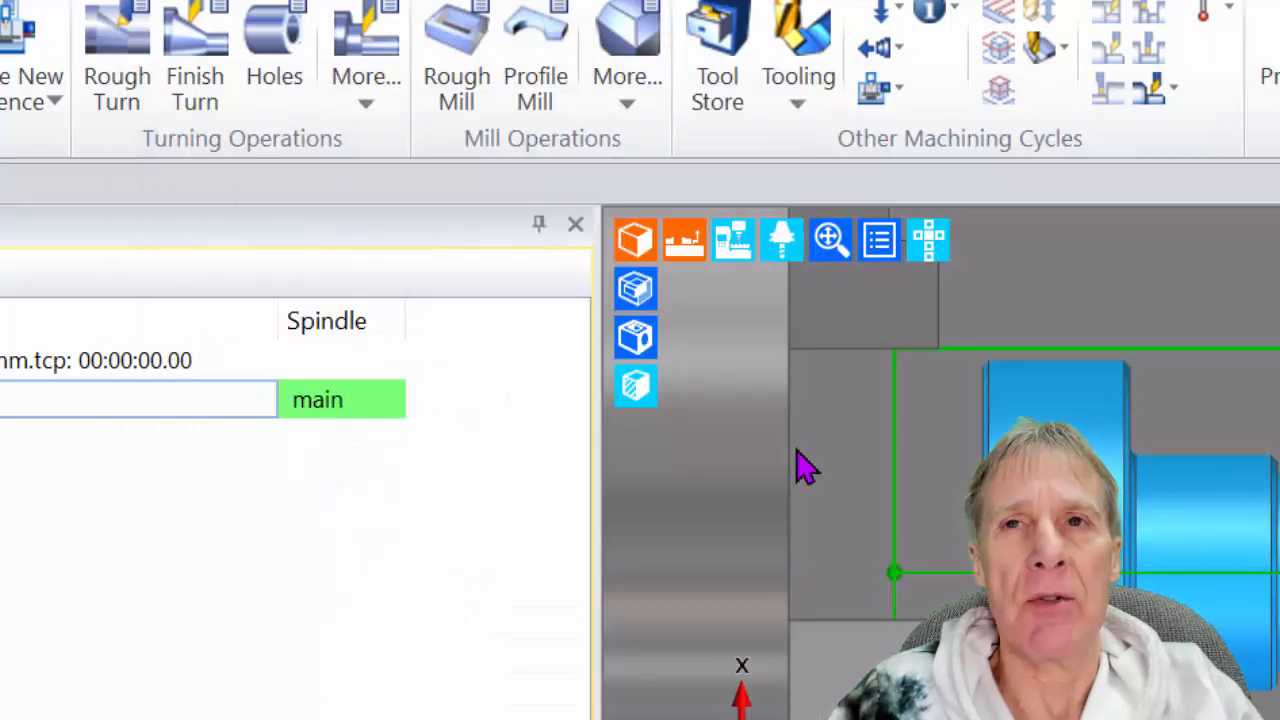